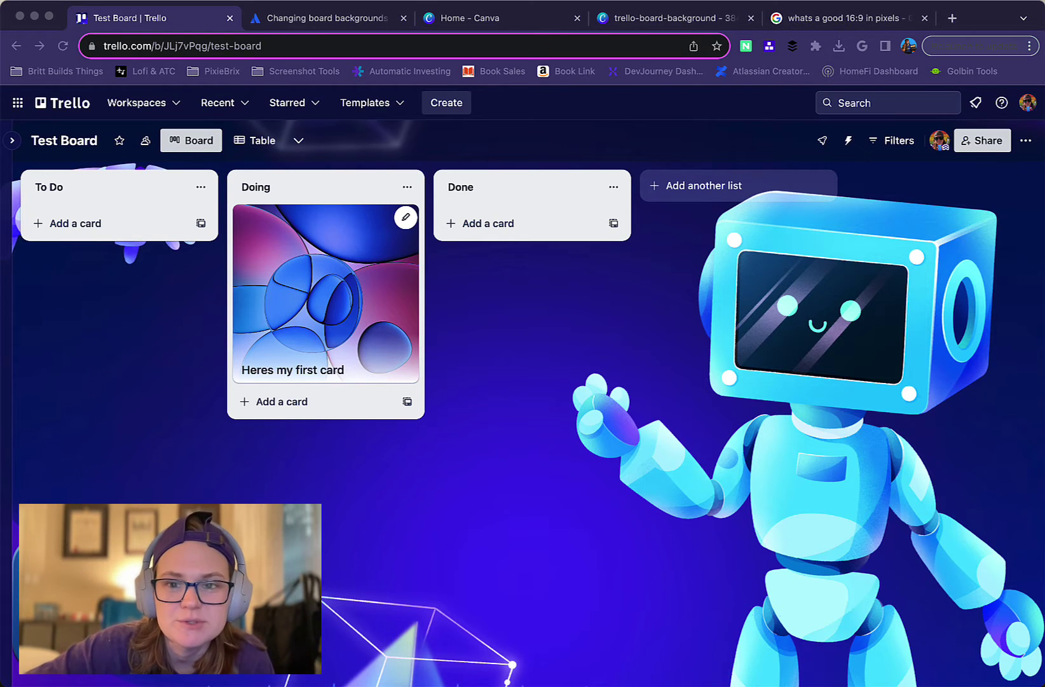
# Open the full Power-Ups directory and browse the Made by Trello Power-Ups.
pyautogui.click(824, 141)
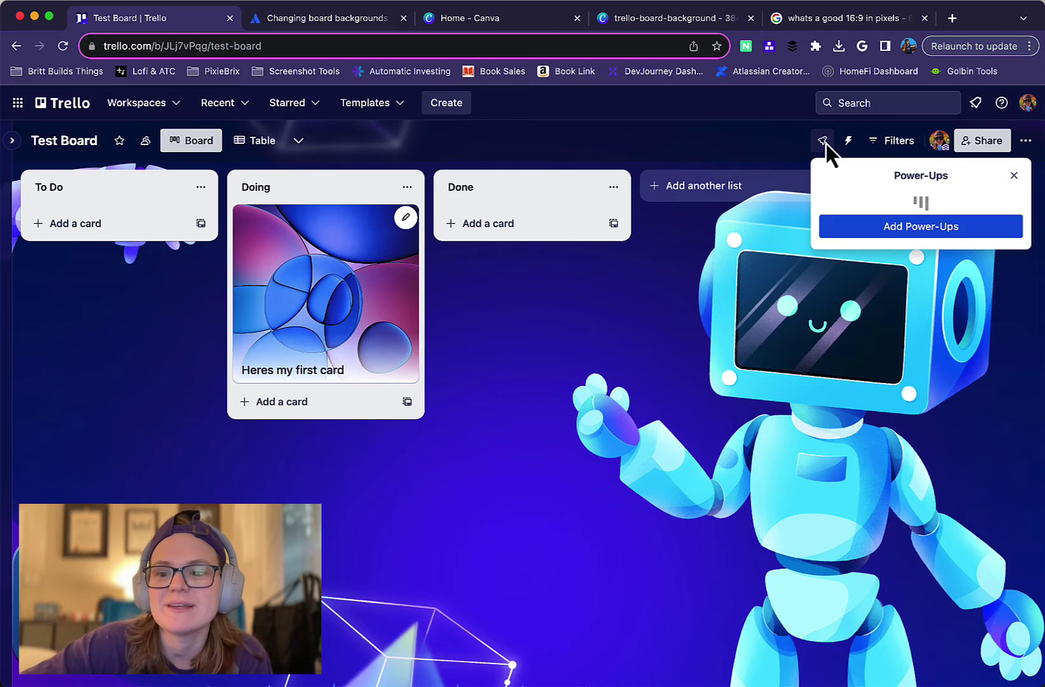
pyautogui.click(892, 396)
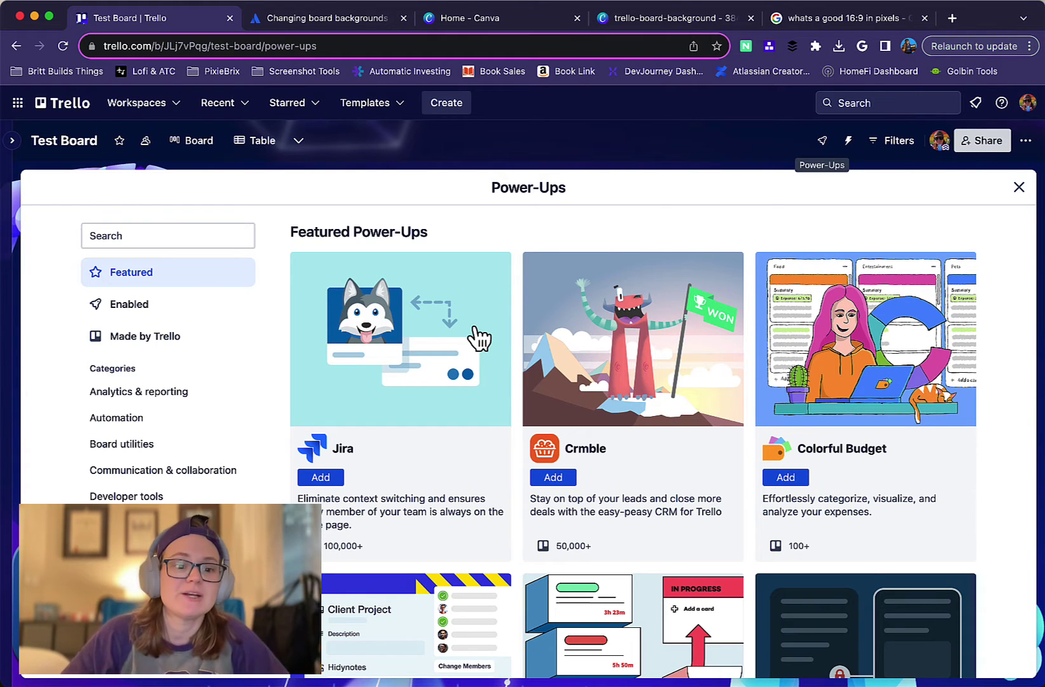
pyautogui.click(122, 347)
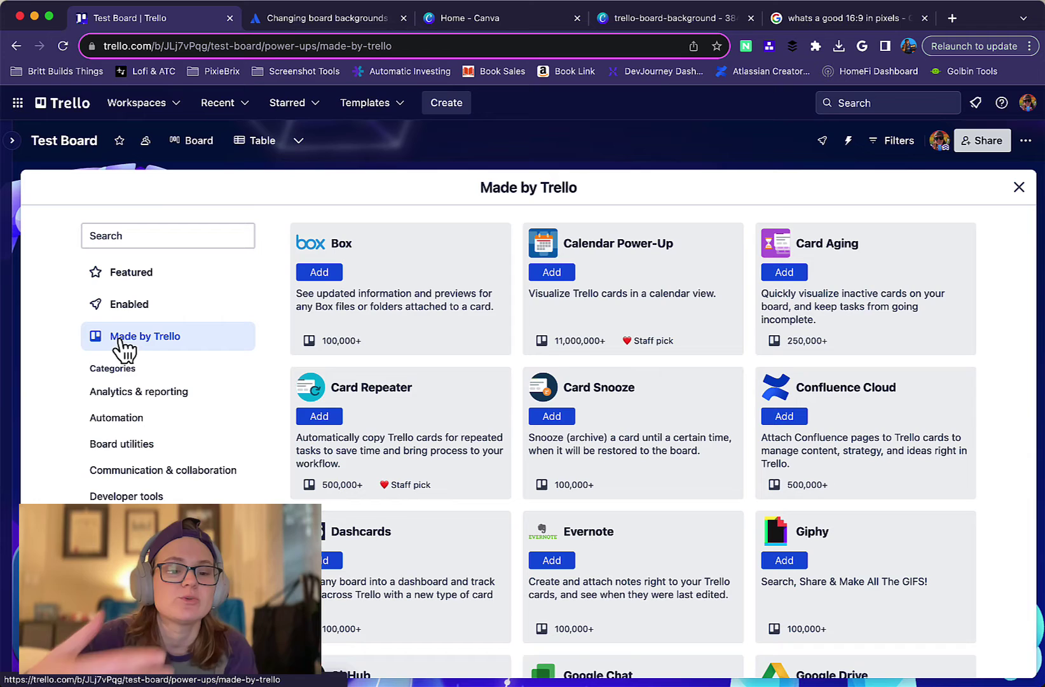
pyautogui.scroll(-2, 473, 380)
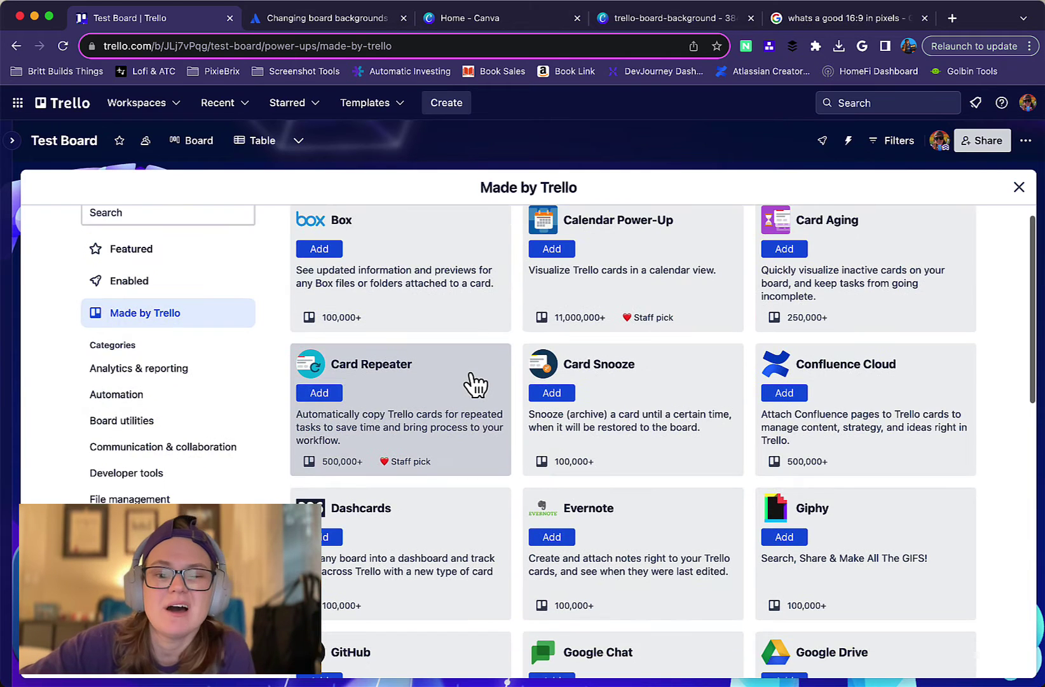
pyautogui.scroll(-1, 473, 382)
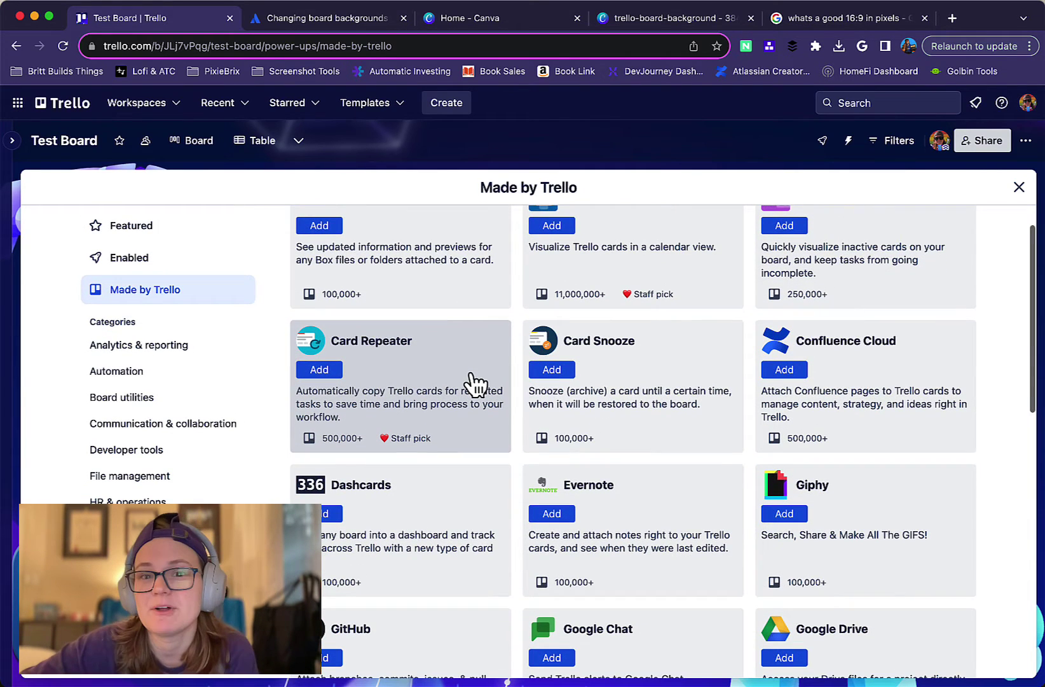
pyautogui.scroll(3, 473, 382)
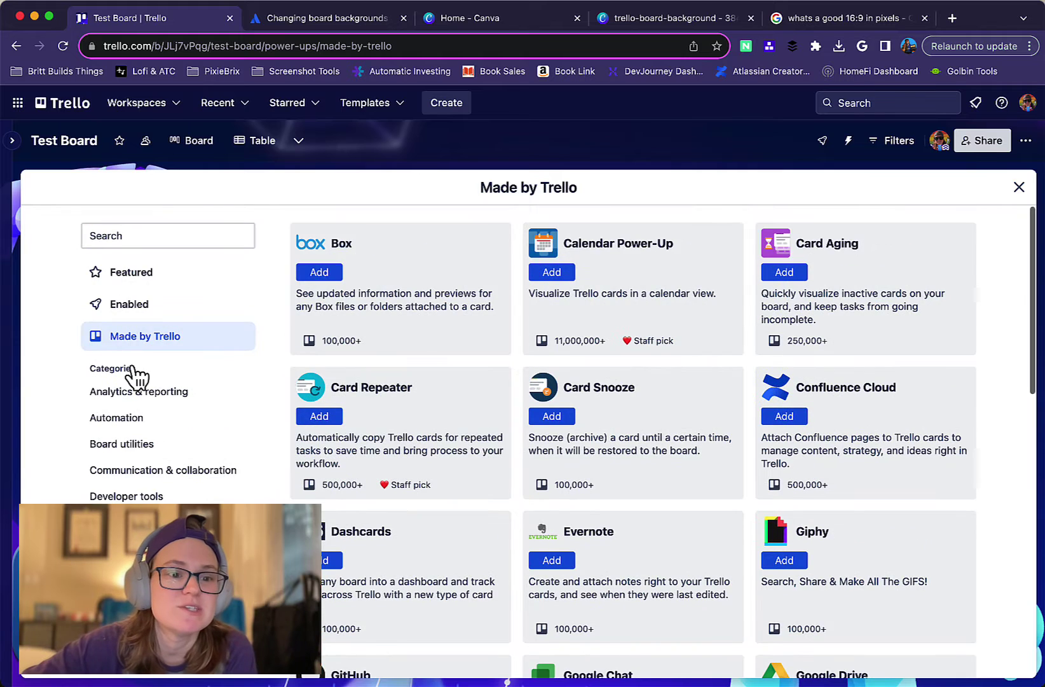
# Return to the Featured Power-Ups, look through them, and start a Power-Ups search.
pyautogui.click(164, 290)
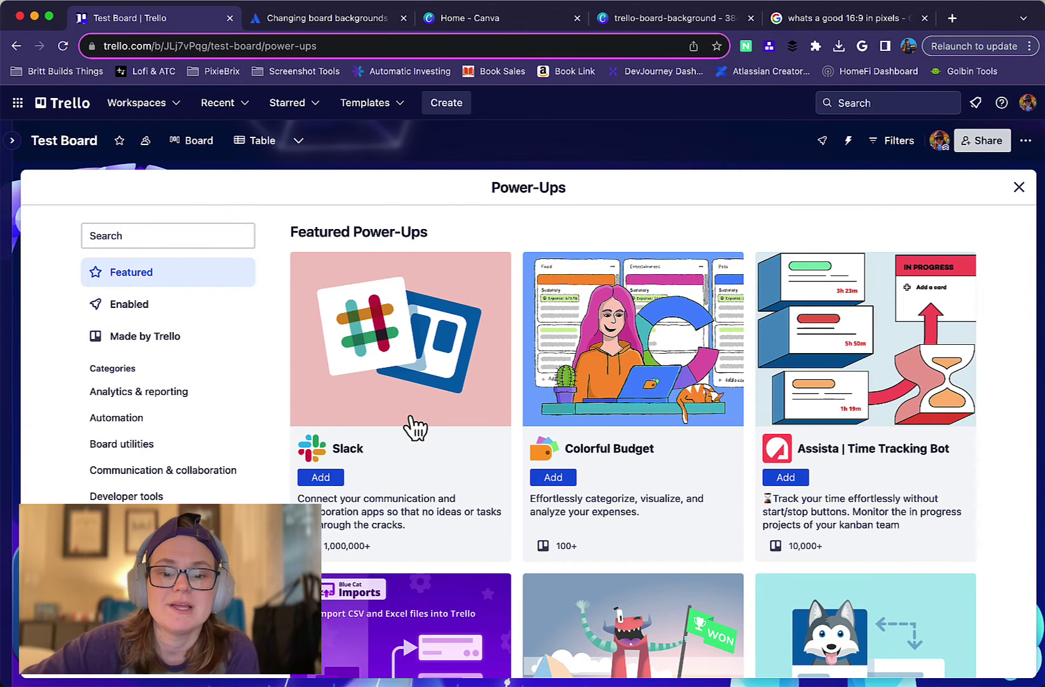
pyautogui.scroll(-2, 559, 417)
pyautogui.scroll(-2, 559, 416)
pyautogui.scroll(4, 446, 362)
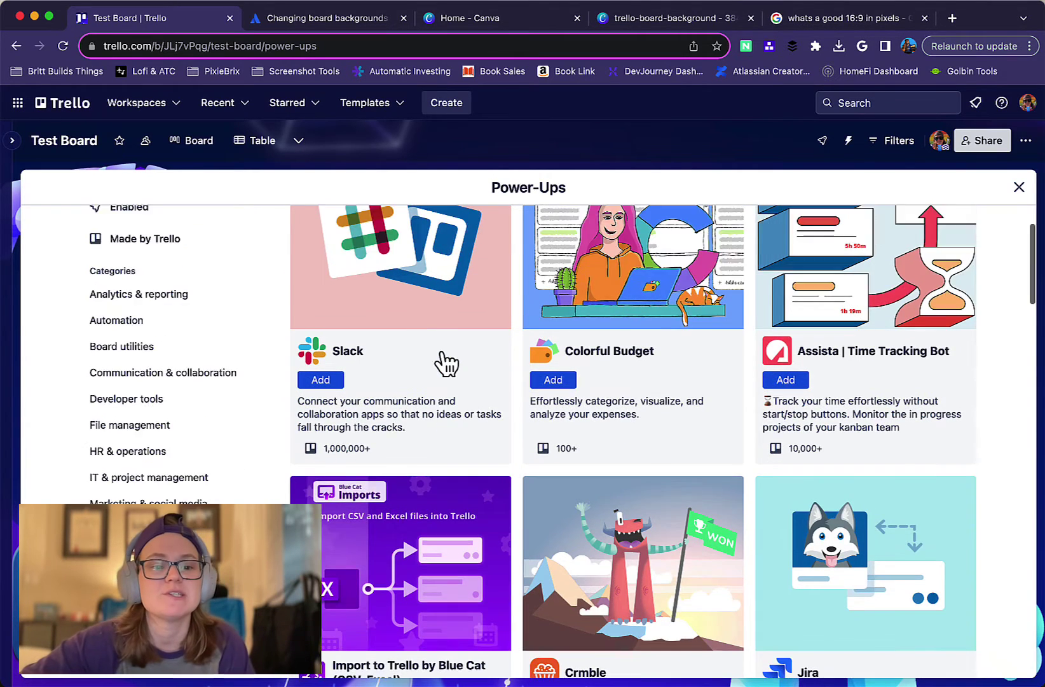
pyautogui.click(233, 236)
# Search Power-Ups for 'typeform', review the 5 results, then clear the search.
pyautogui.write('typeform')
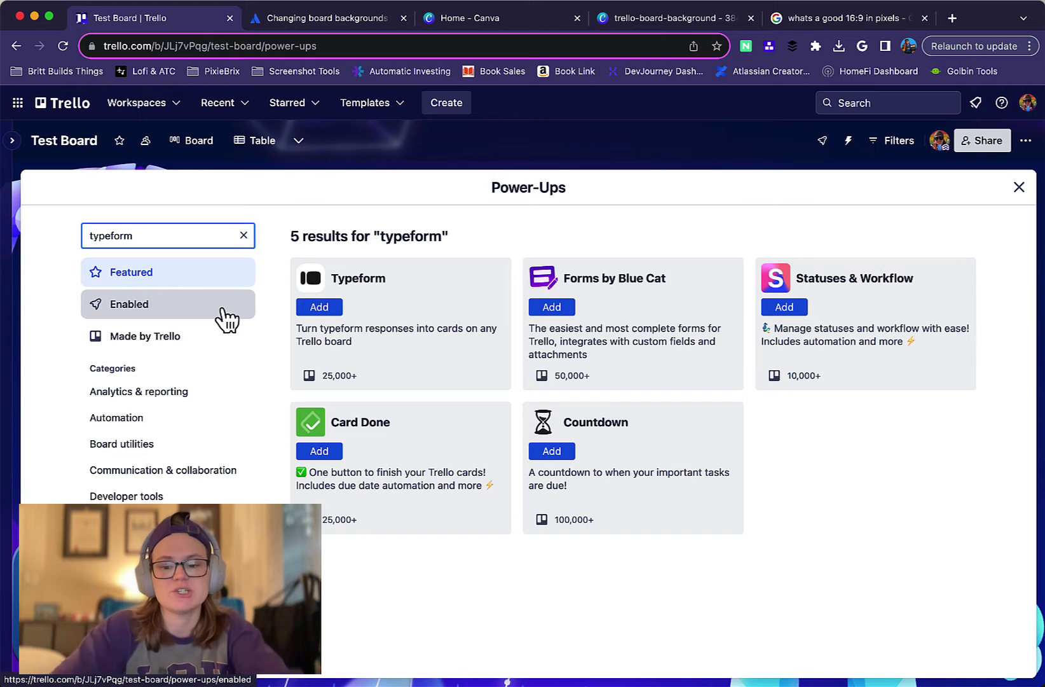
pyautogui.press('super+a')
pyautogui.press('BackSpace')
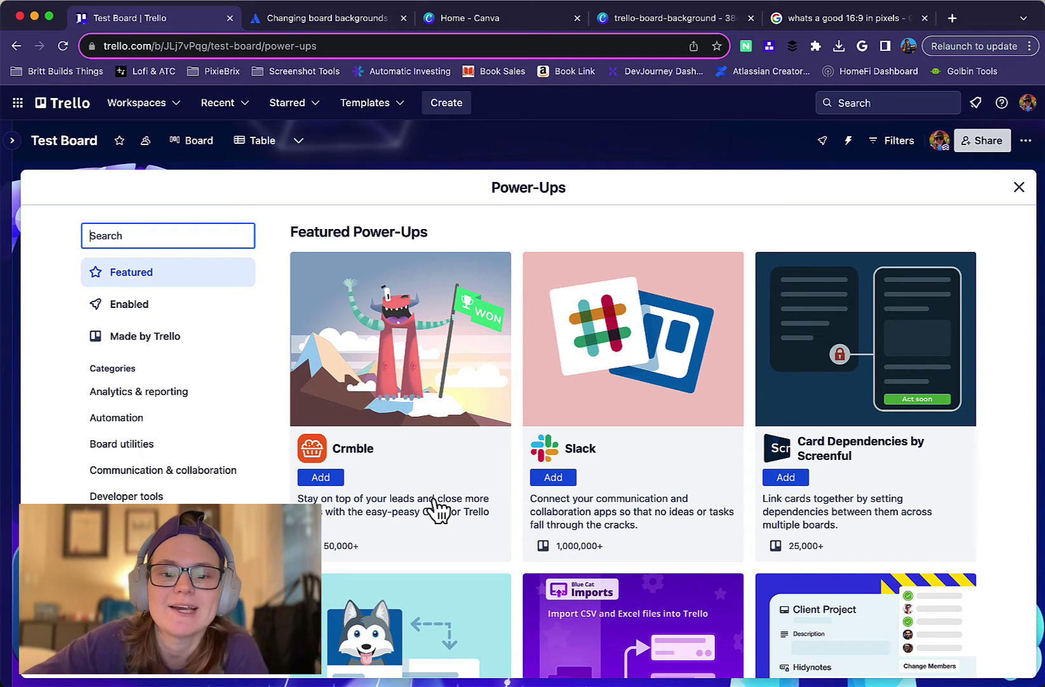
# Scroll through the Featured Power-Ups list and back up.
pyautogui.scroll(-2, 620, 528)
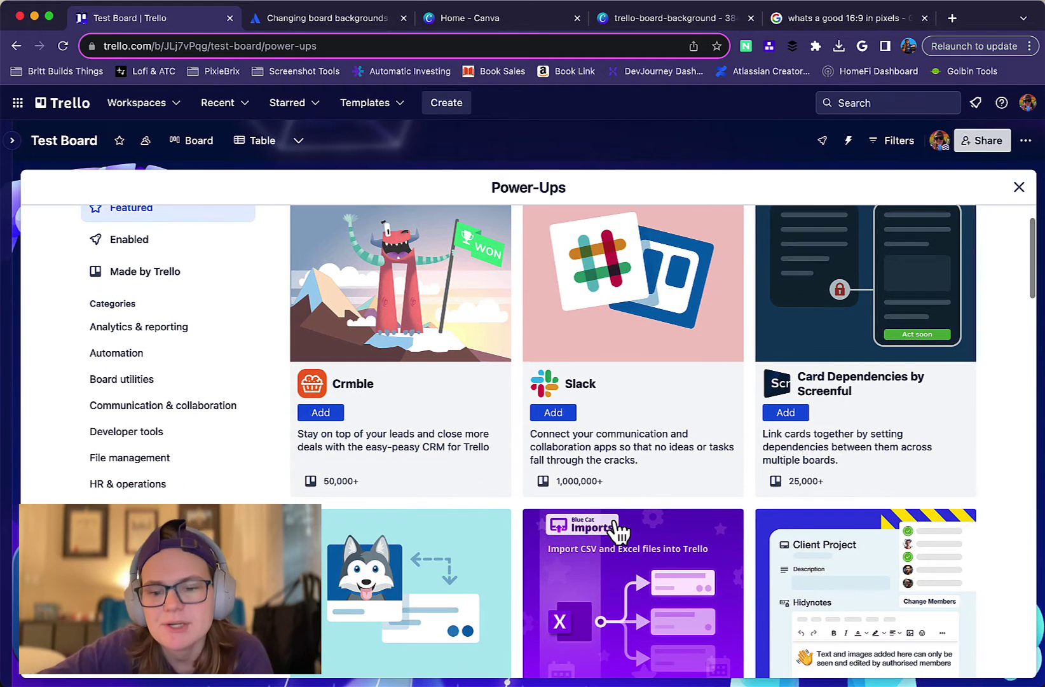
pyautogui.scroll(-6, 620, 528)
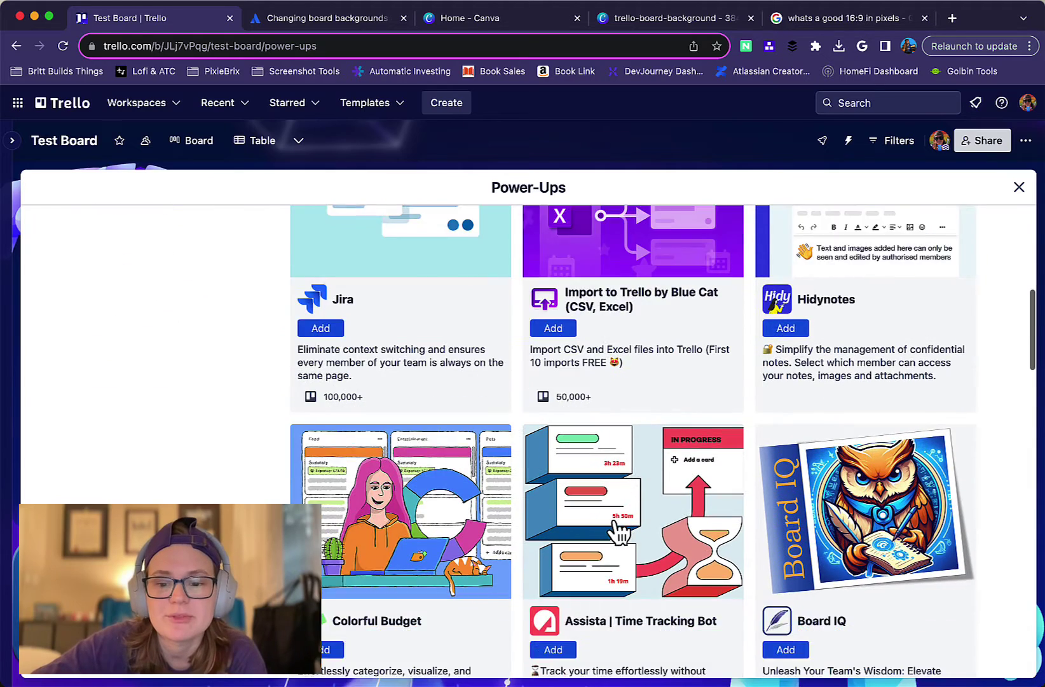
pyautogui.scroll(-6, 615, 531)
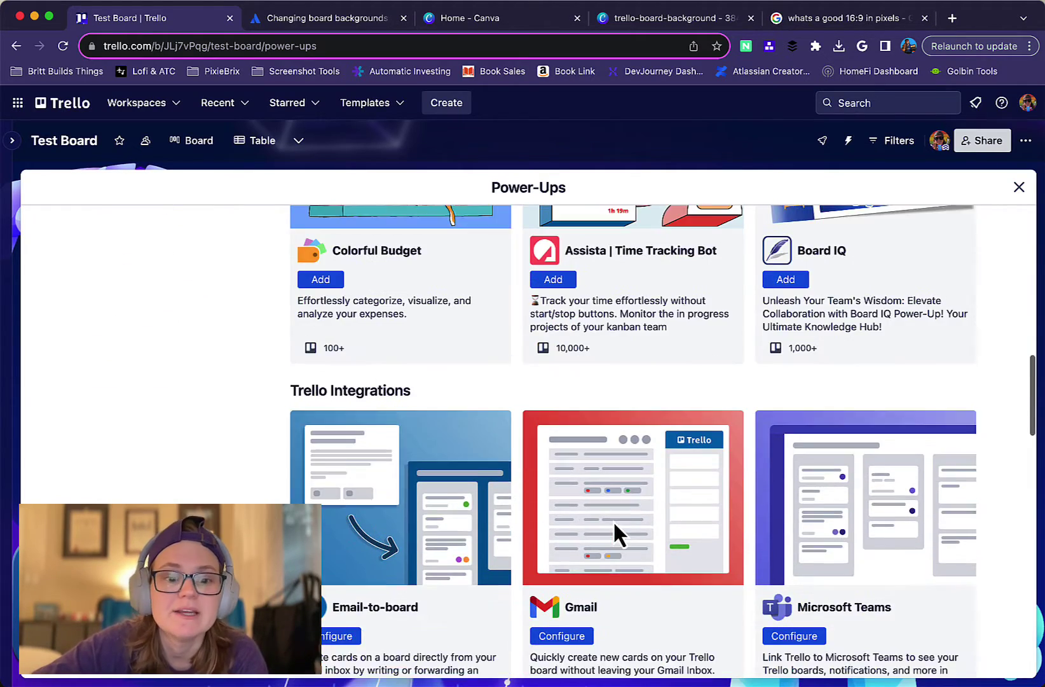
pyautogui.scroll(-4, 614, 520)
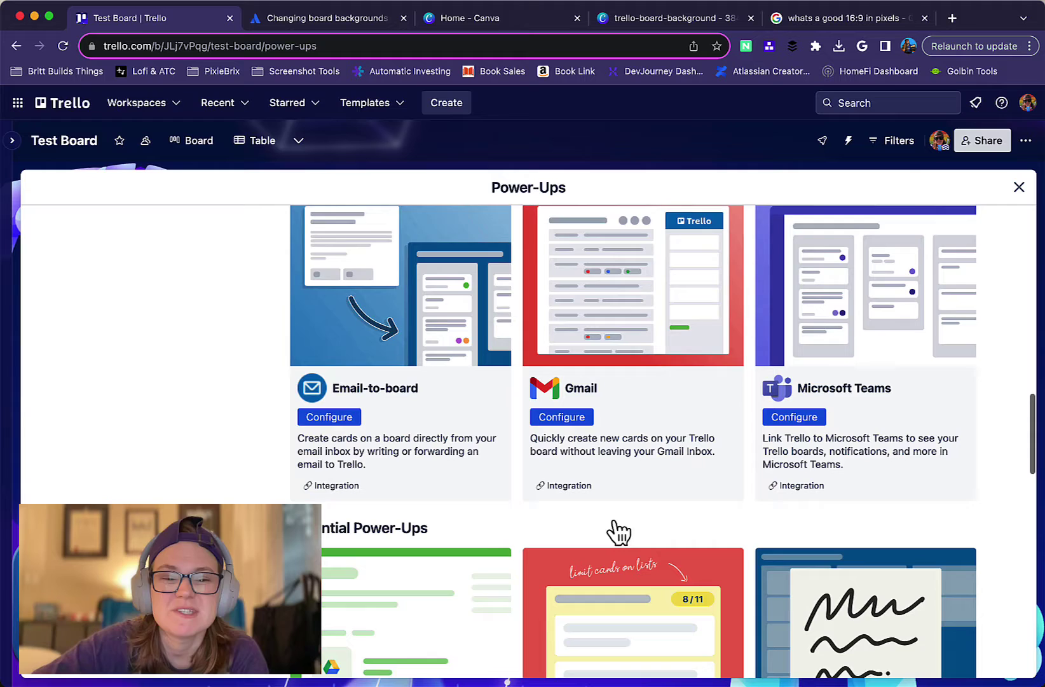
pyautogui.scroll(-4, 615, 509)
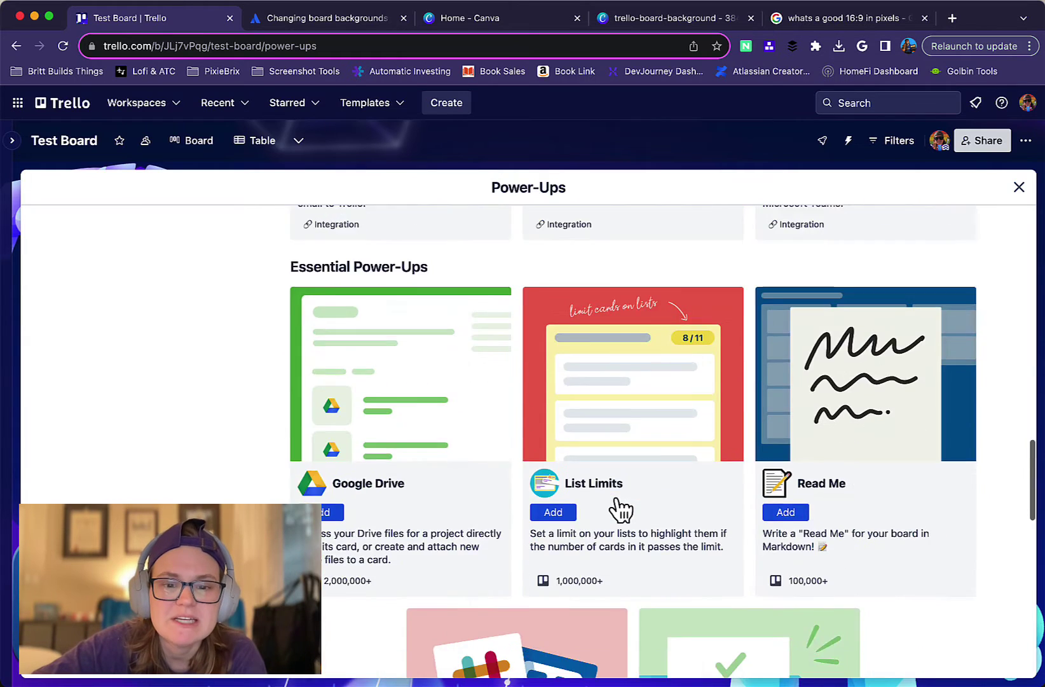
pyautogui.scroll(15, 618, 509)
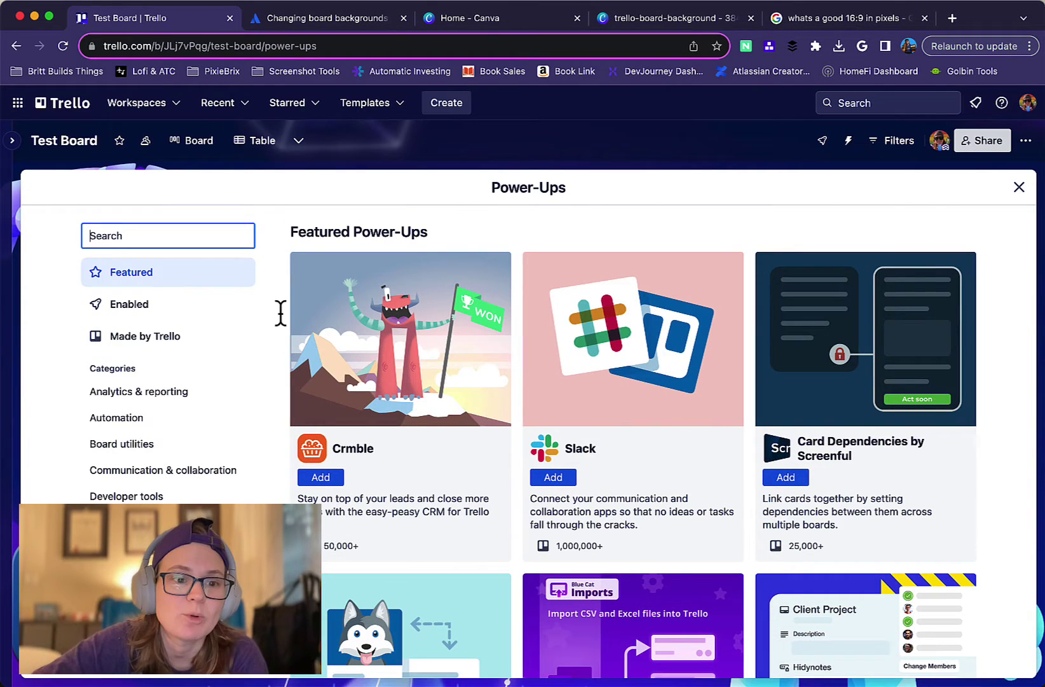
# Search for 'time tracking' and review the 18 results, including Planyway and Everhour.
pyautogui.write('ti')
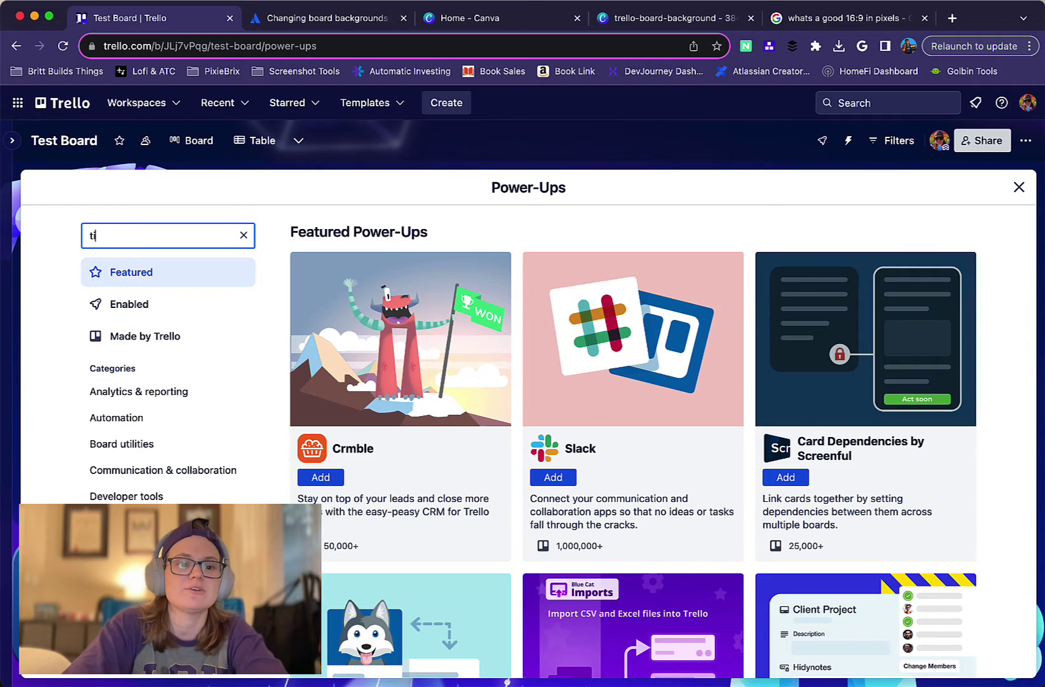
pyautogui.write('me tracking')
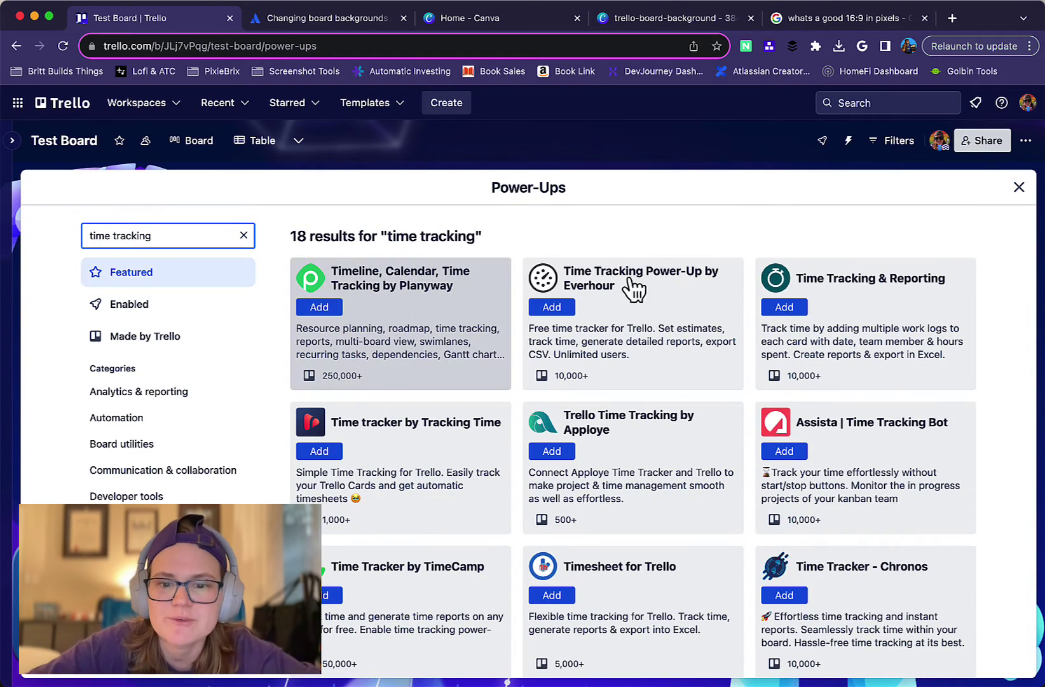
pyautogui.scroll(-5, 784, 428)
pyautogui.scroll(-4, 779, 424)
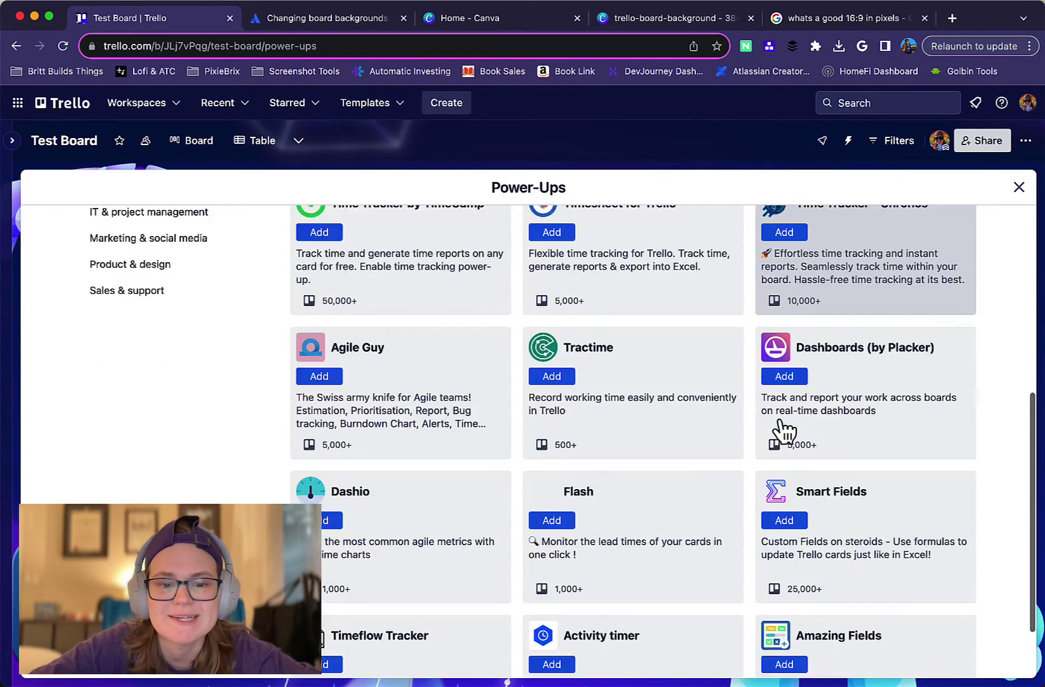
pyautogui.scroll(6, 779, 425)
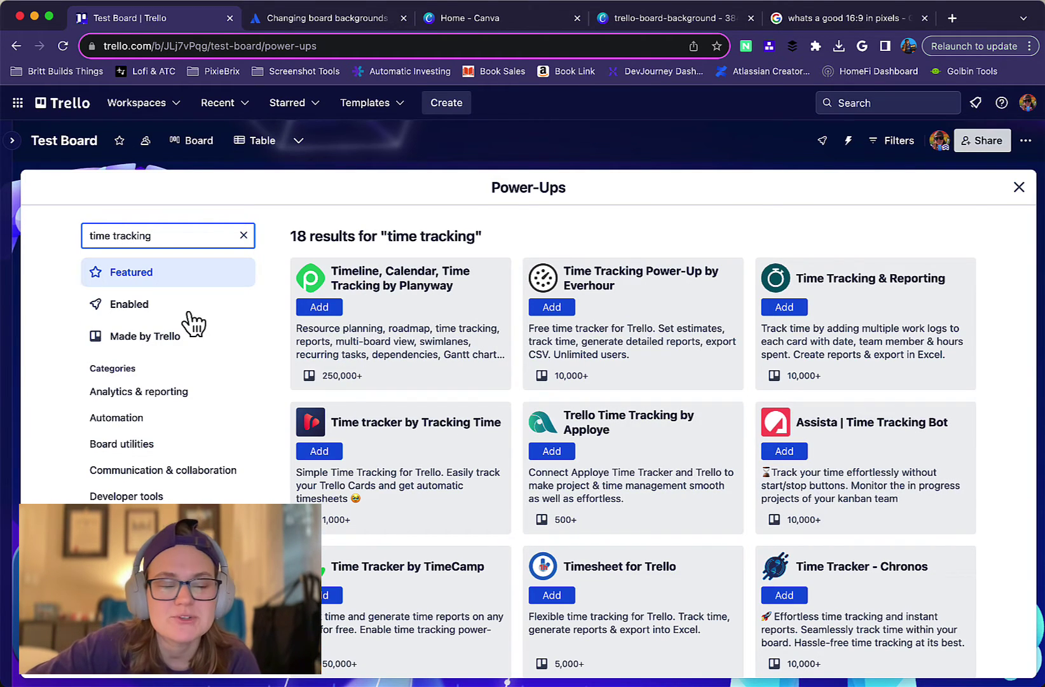
pyautogui.scroll(-2, 190, 319)
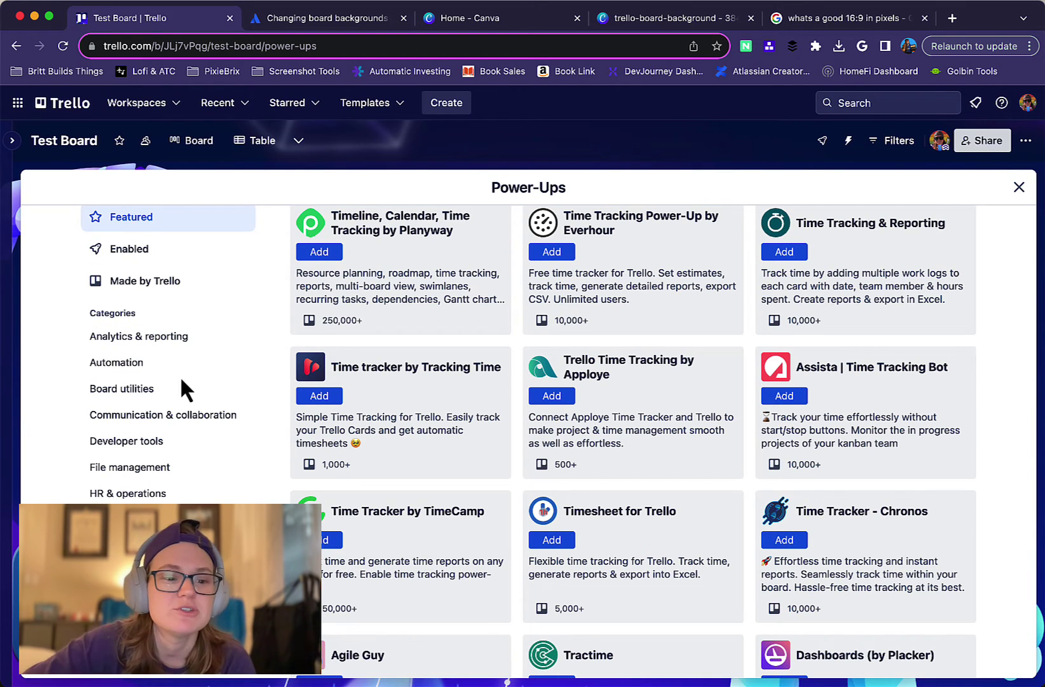
# Browse the Analytics & reporting category of Power-Ups.
pyautogui.click(148, 337)
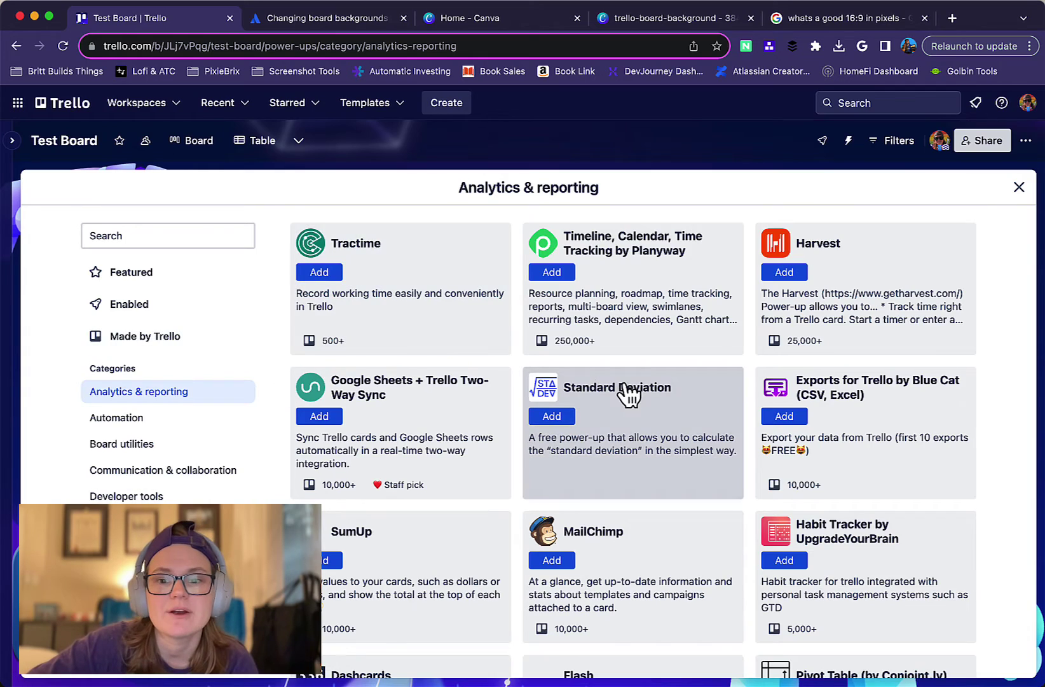
pyautogui.scroll(-5, 630, 394)
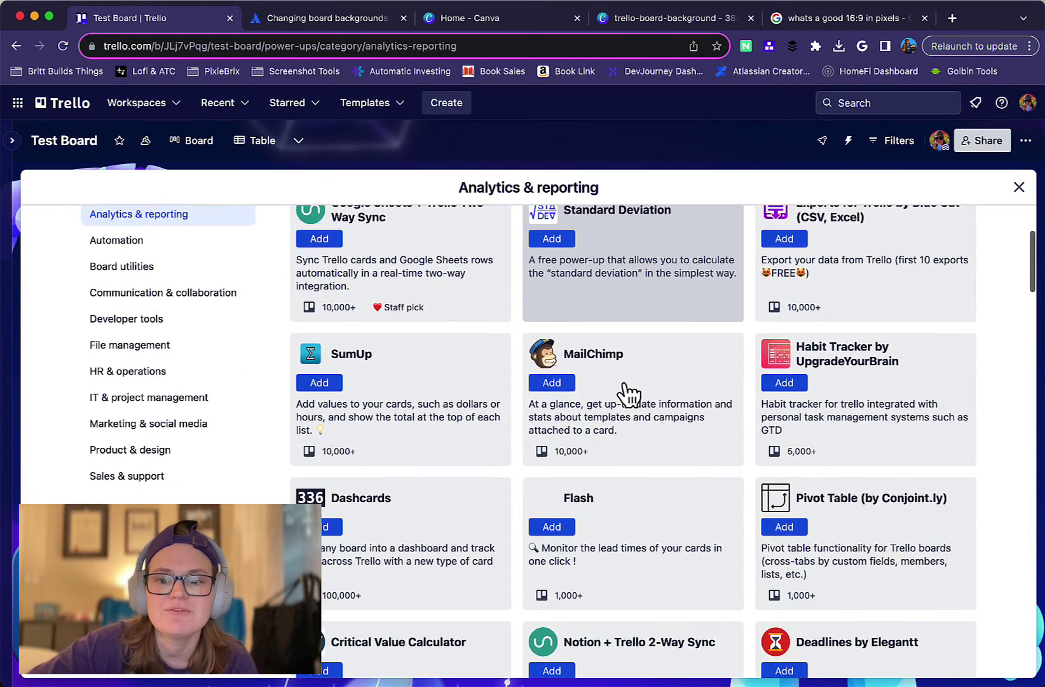
pyautogui.scroll(5, 630, 393)
pyautogui.scroll(-2, 630, 393)
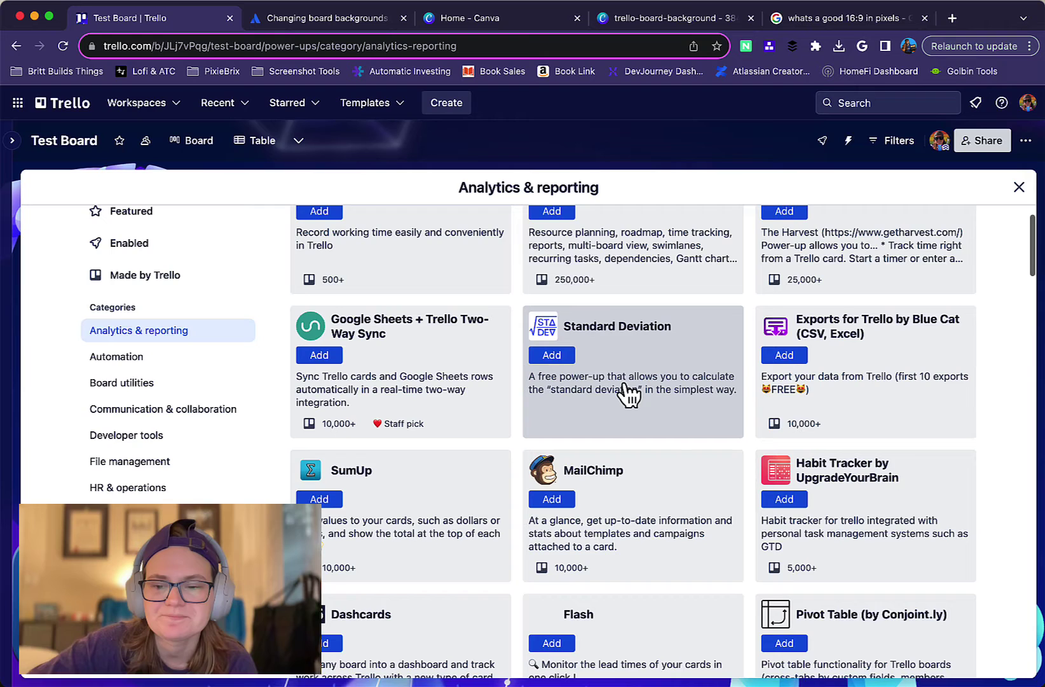
pyautogui.scroll(-1, 677, 427)
# Open Exports for Trello by Blue Cat (CSV, Excel) and read through its description.
pyautogui.click(855, 343)
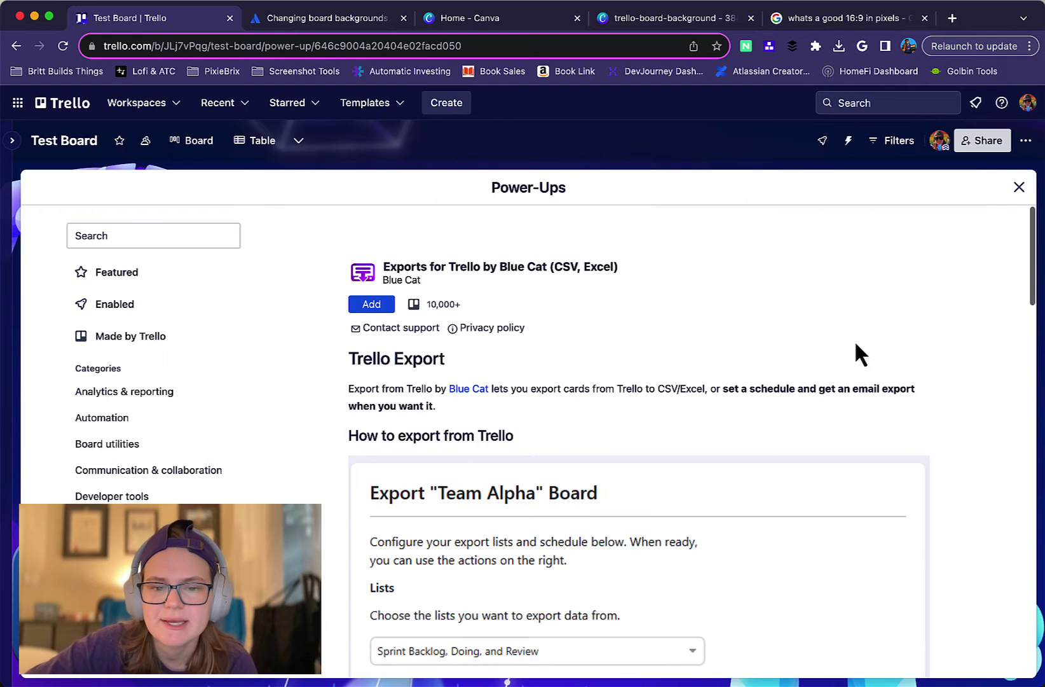
pyautogui.scroll(-2, 634, 372)
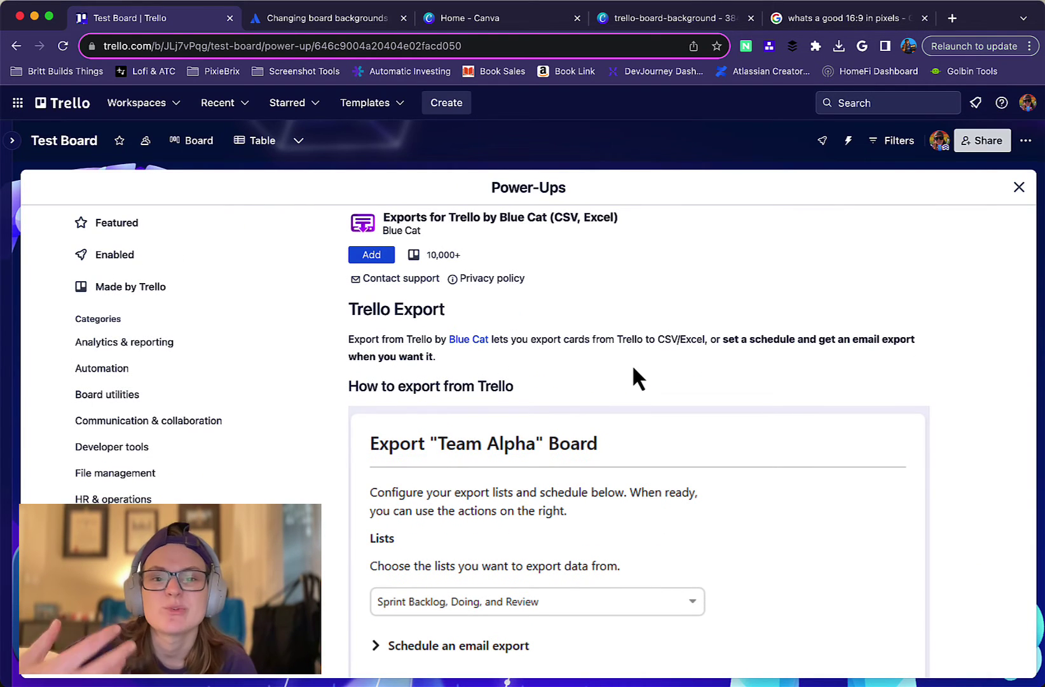
pyautogui.scroll(-1, 632, 364)
pyautogui.scroll(3, 632, 364)
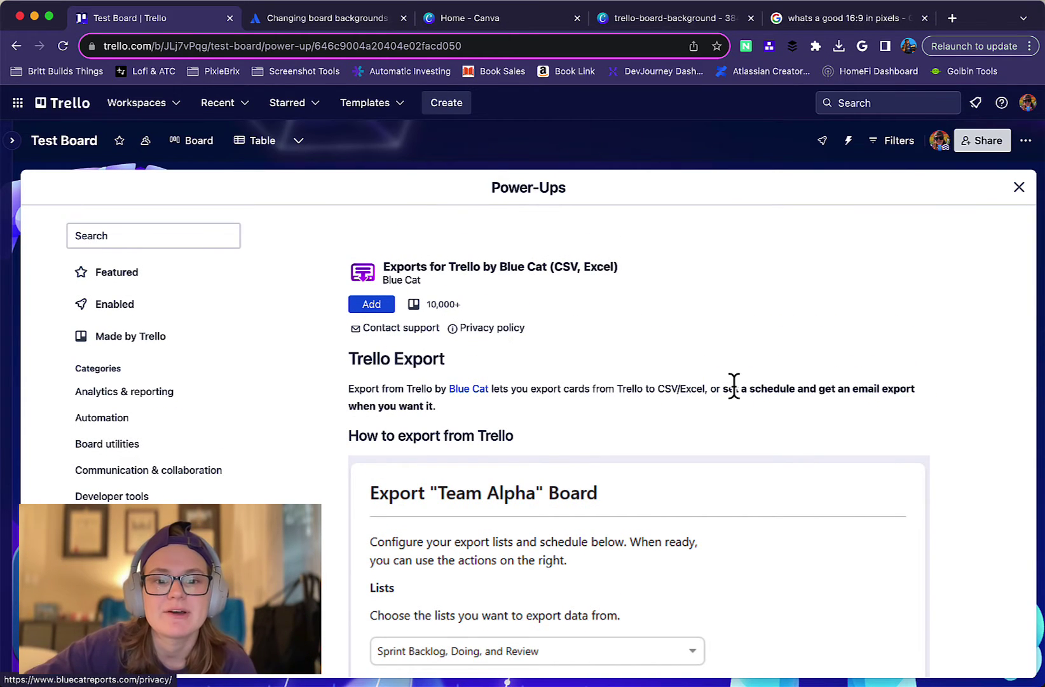
pyautogui.scroll(-1, 735, 385)
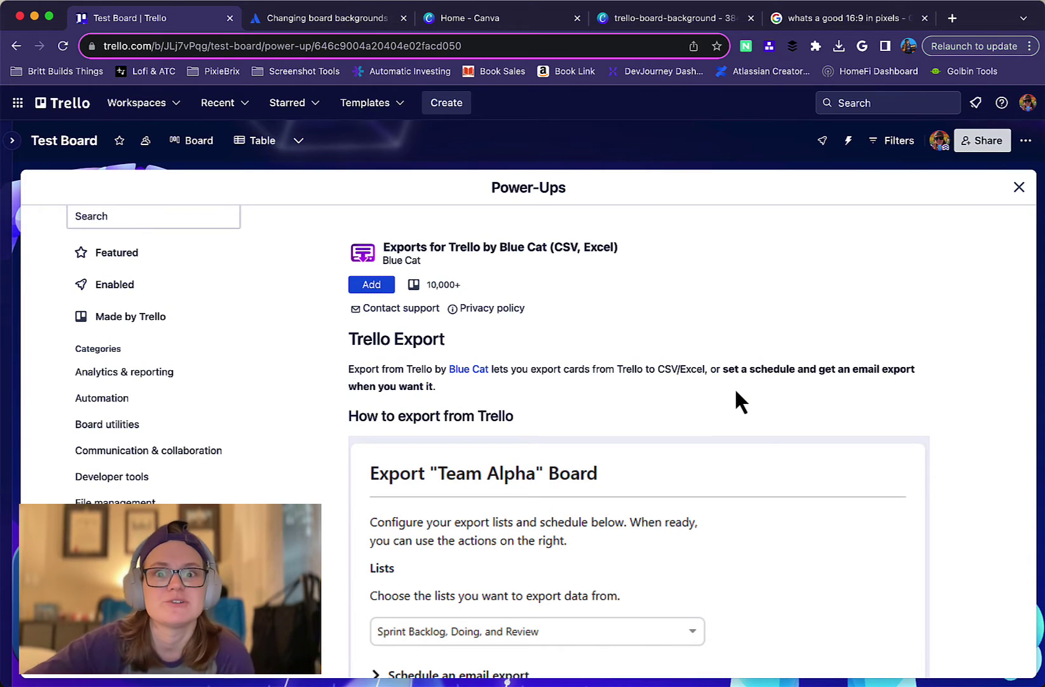
pyautogui.scroll(-1, 734, 387)
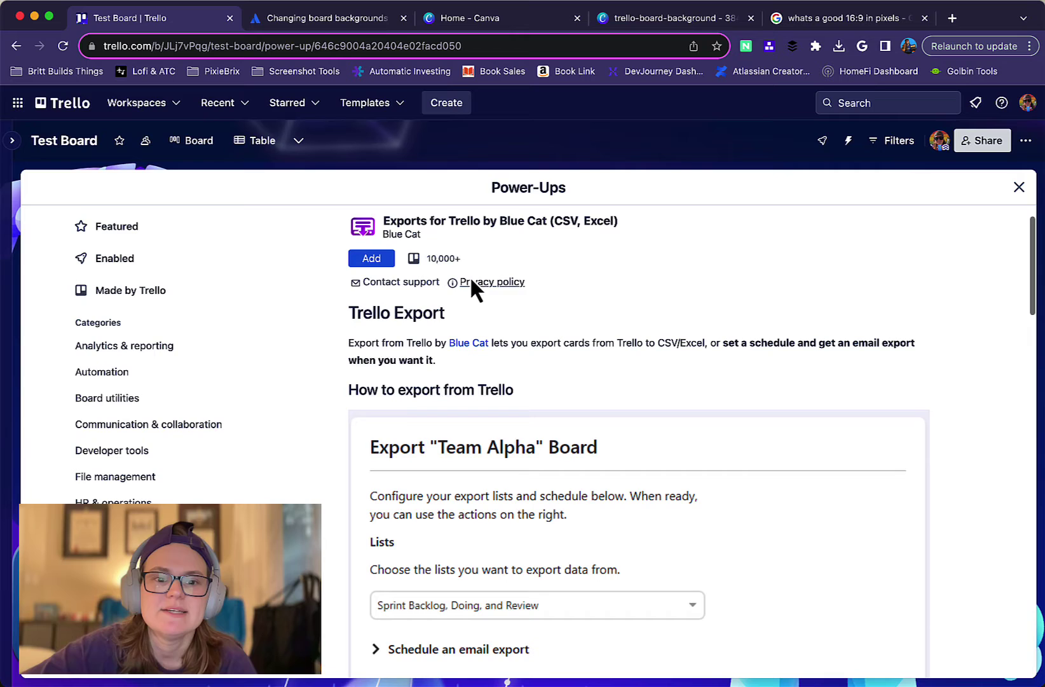
pyautogui.scroll(-1, 687, 341)
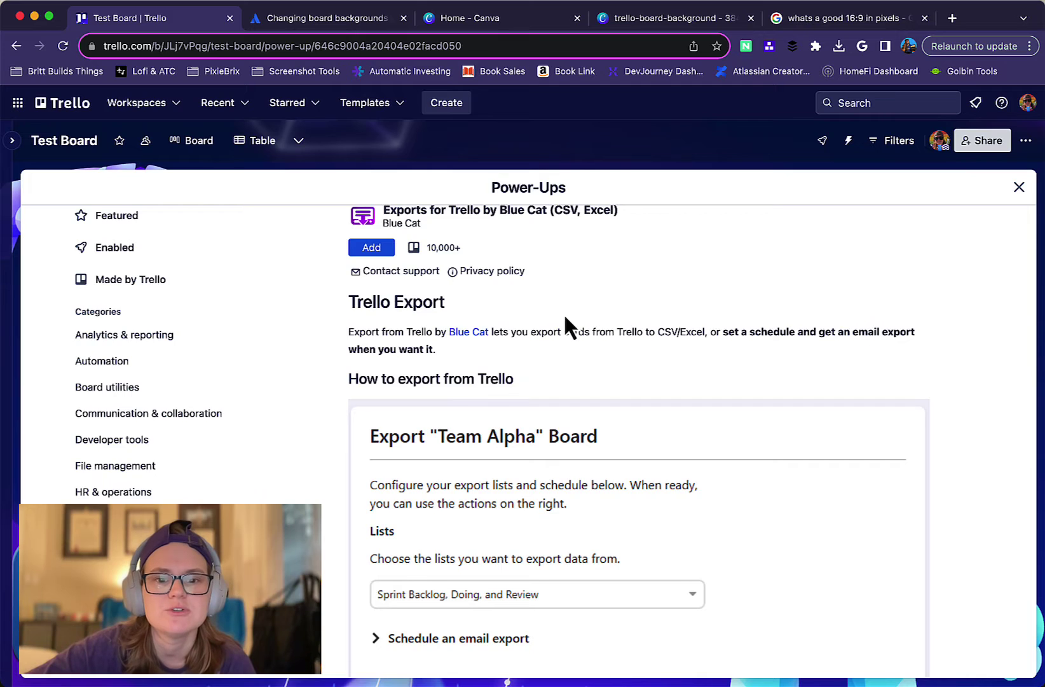
pyautogui.scroll(-1, 563, 312)
pyautogui.scroll(-1, 595, 343)
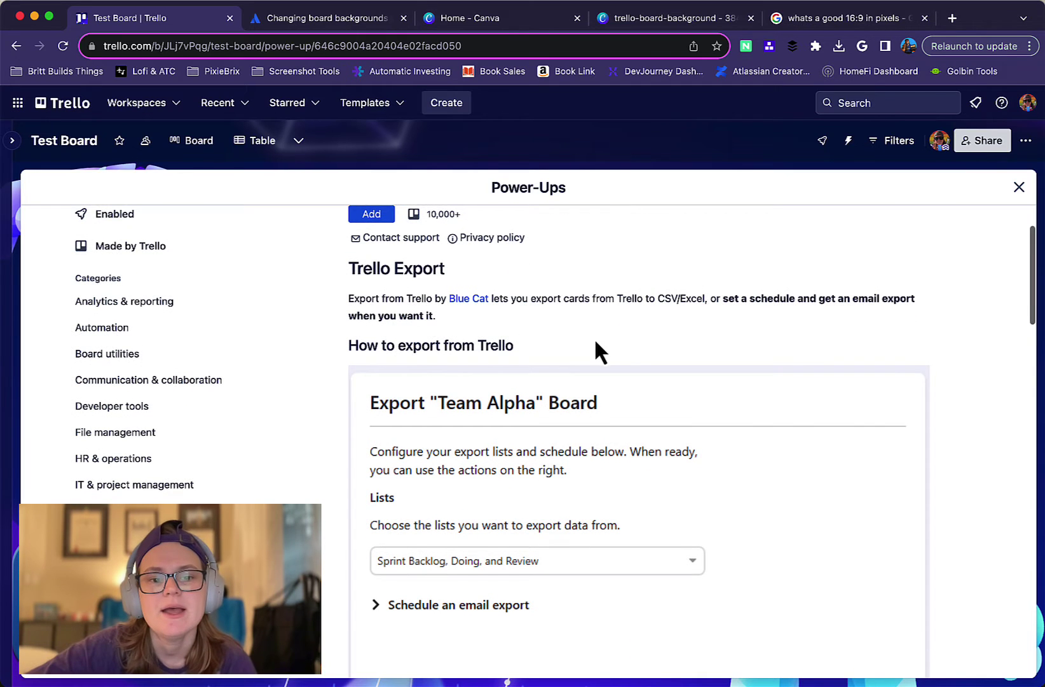
pyautogui.scroll(-1, 596, 344)
pyautogui.scroll(-10, 596, 344)
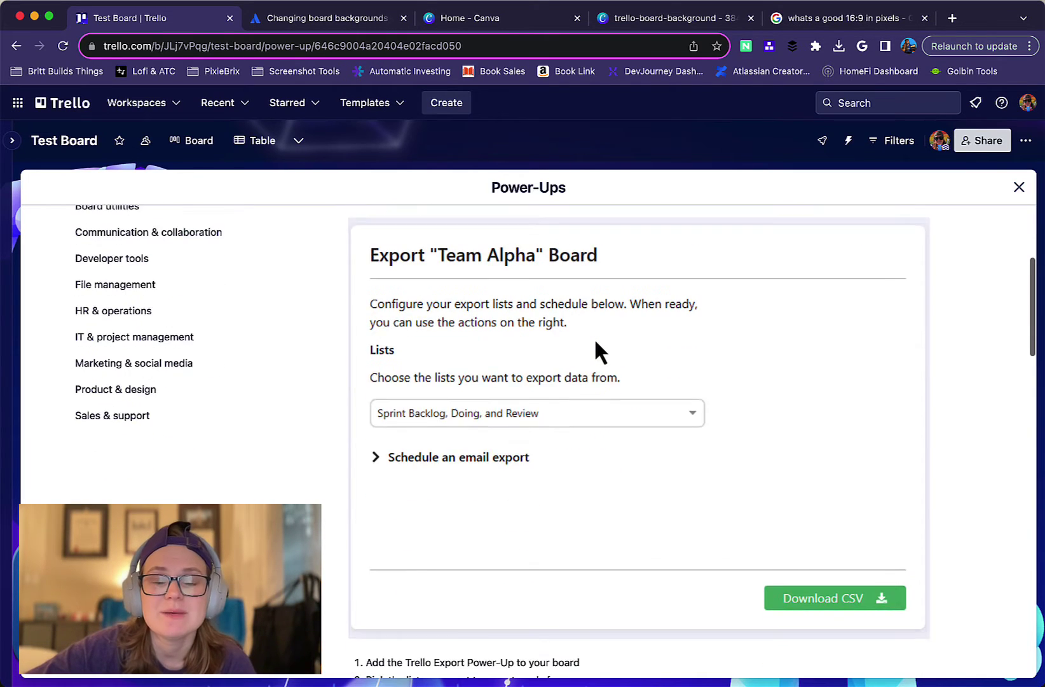
pyautogui.scroll(-7, 596, 344)
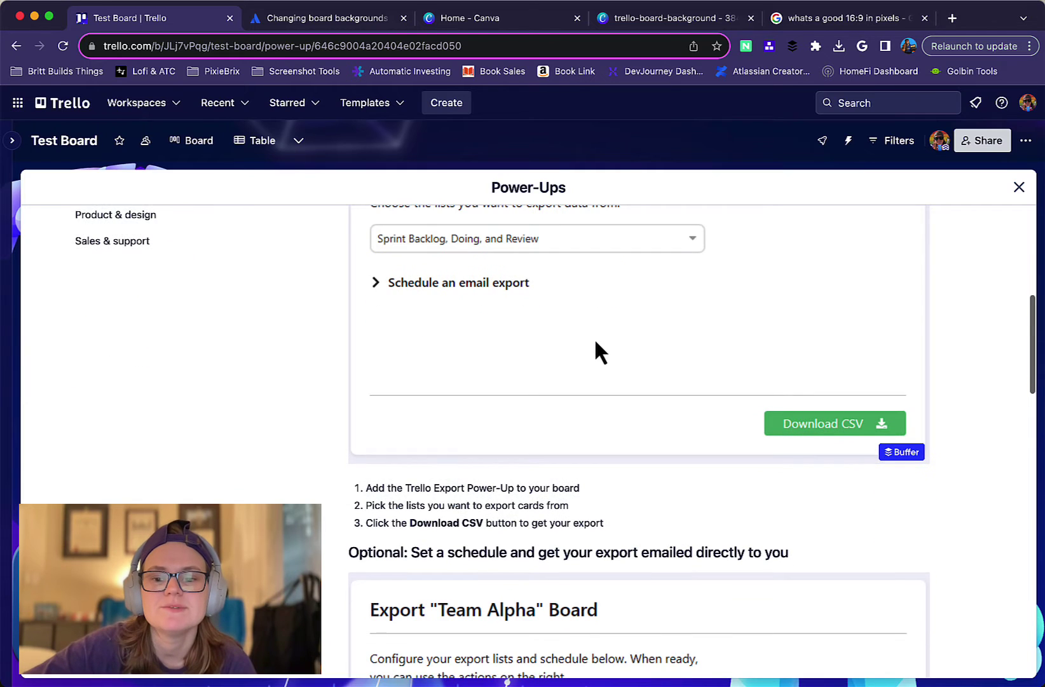
pyautogui.scroll(-1, 596, 343)
pyautogui.scroll(-8, 596, 344)
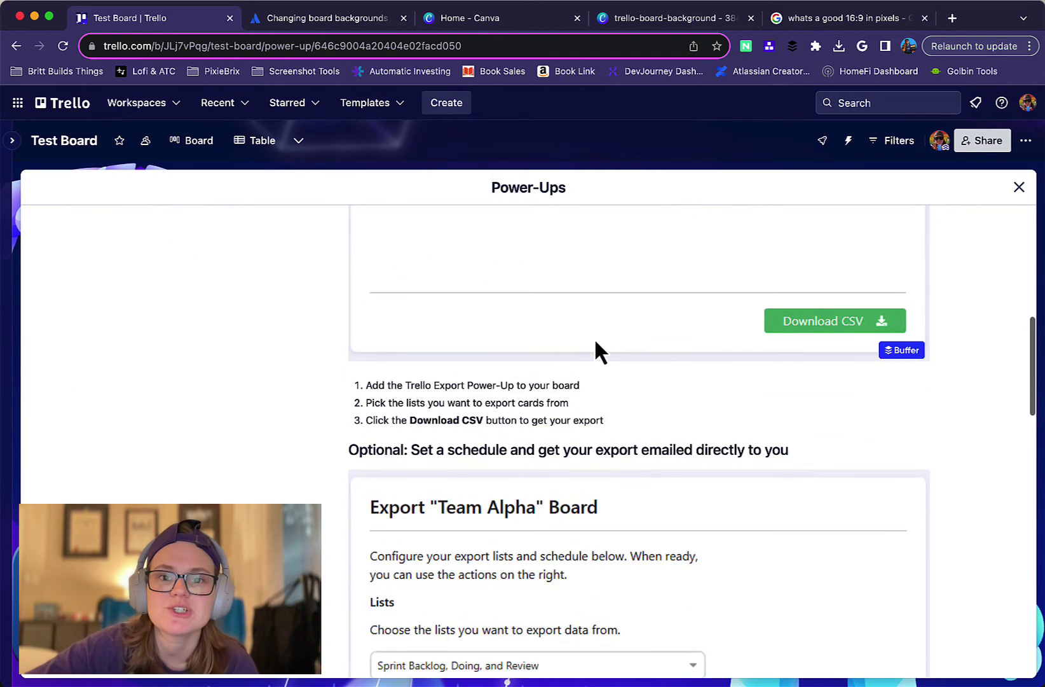
pyautogui.scroll(-1, 597, 343)
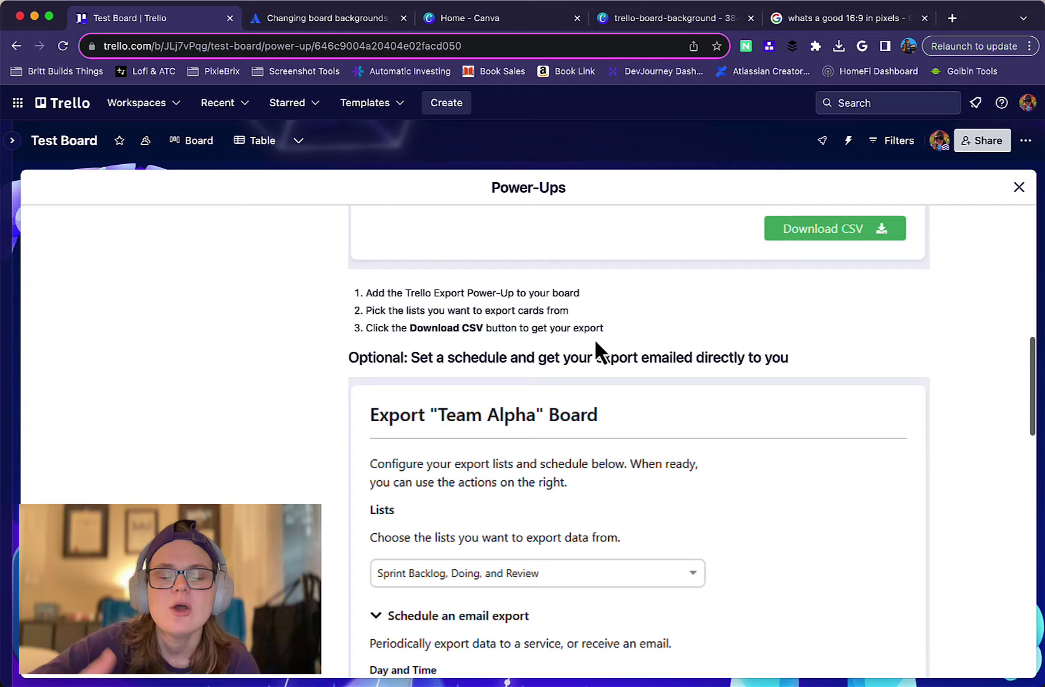
pyautogui.scroll(-5, 596, 343)
pyautogui.scroll(-20, 597, 343)
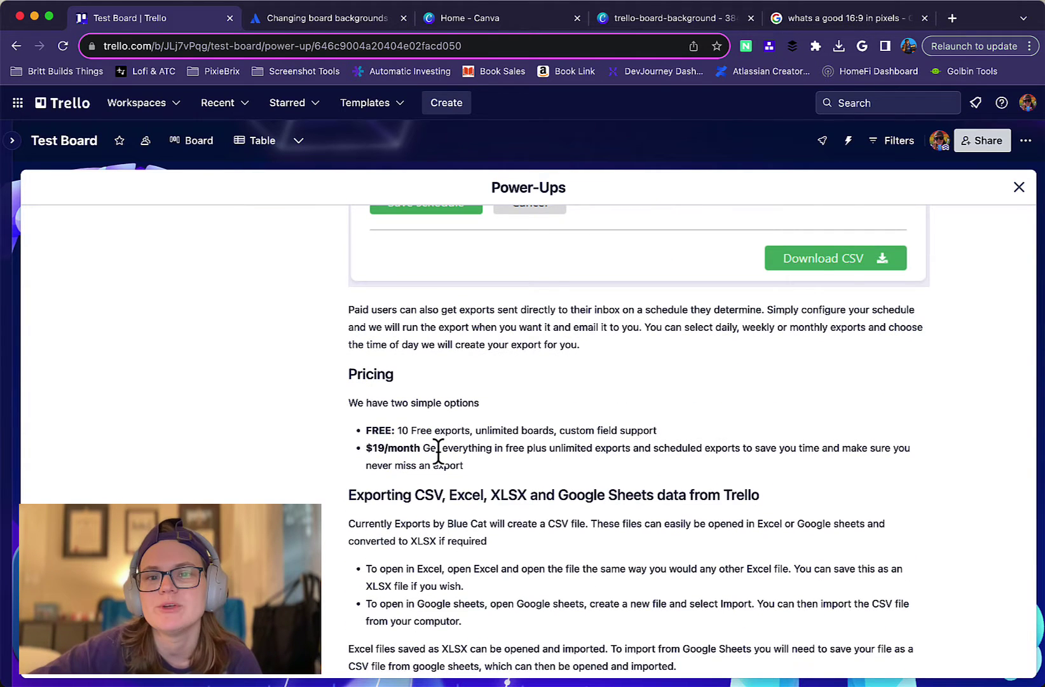
pyautogui.scroll(-2, 438, 450)
pyautogui.scroll(-10, 438, 450)
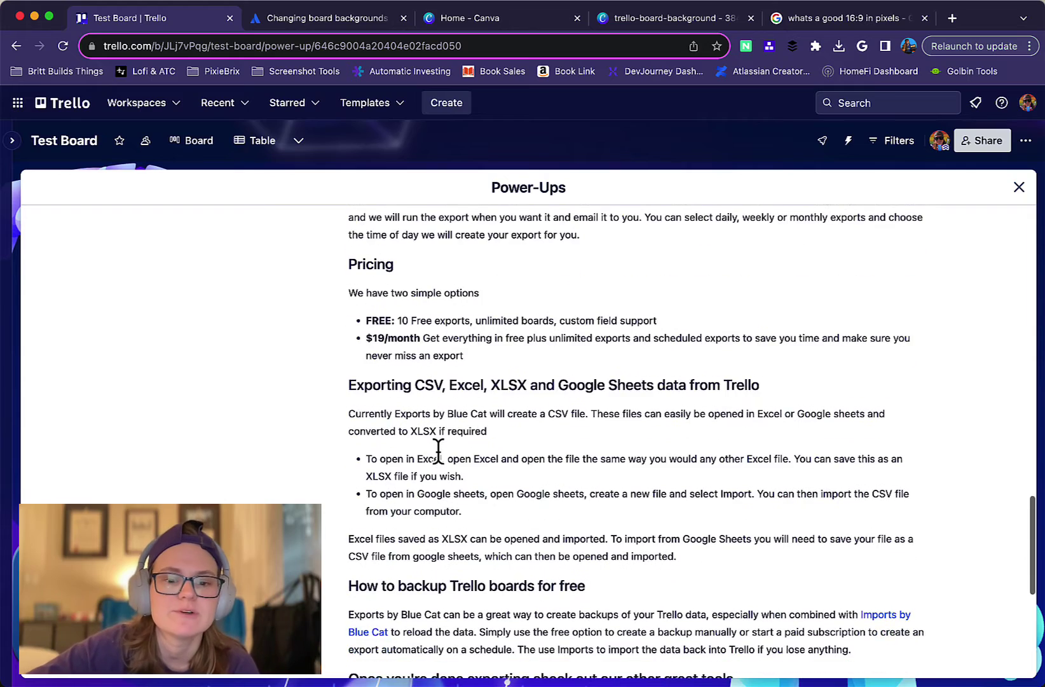
pyautogui.scroll(-14, 438, 450)
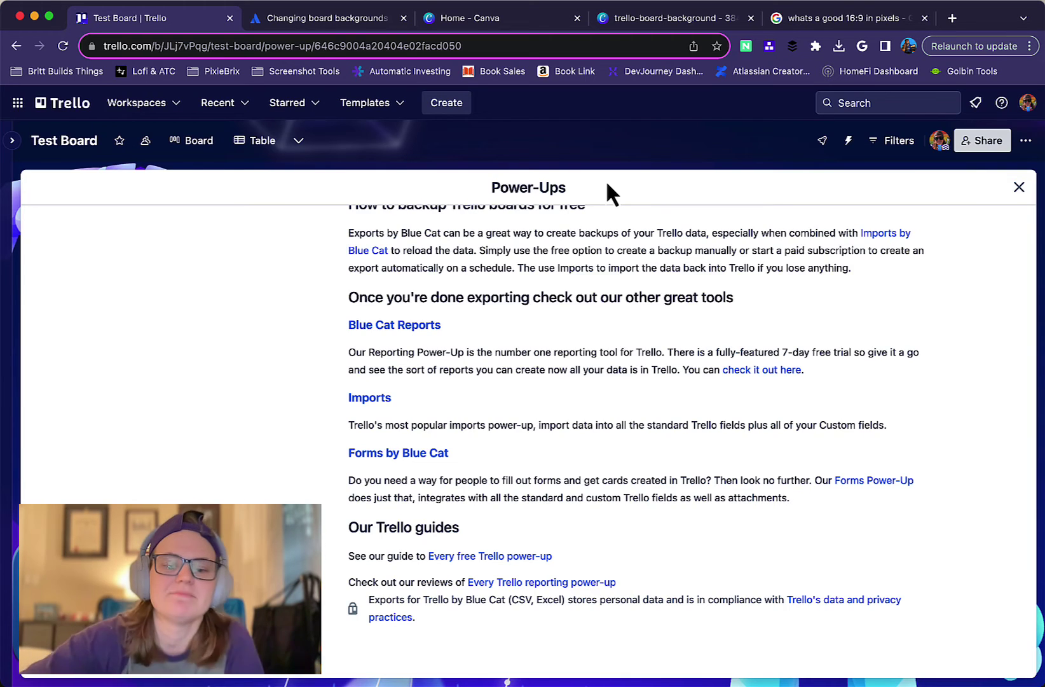
pyautogui.scroll(20, 607, 325)
pyautogui.scroll(15, 607, 326)
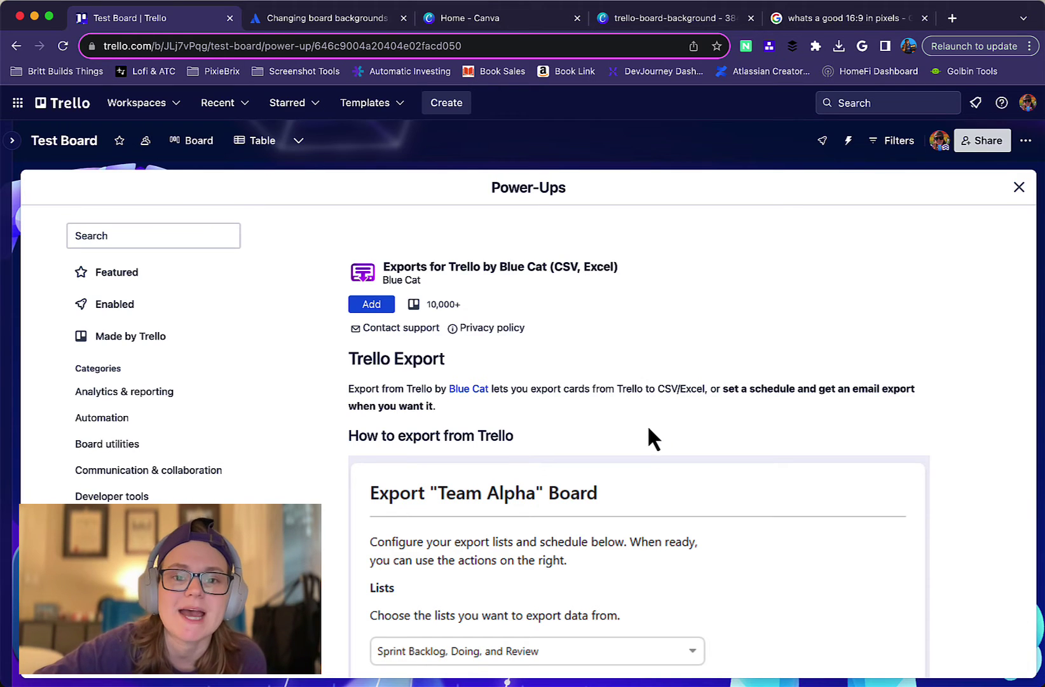
# Add Exports for Trello by Blue Cat to the board and accept its Terms & Conditions.
pyautogui.click(374, 304)
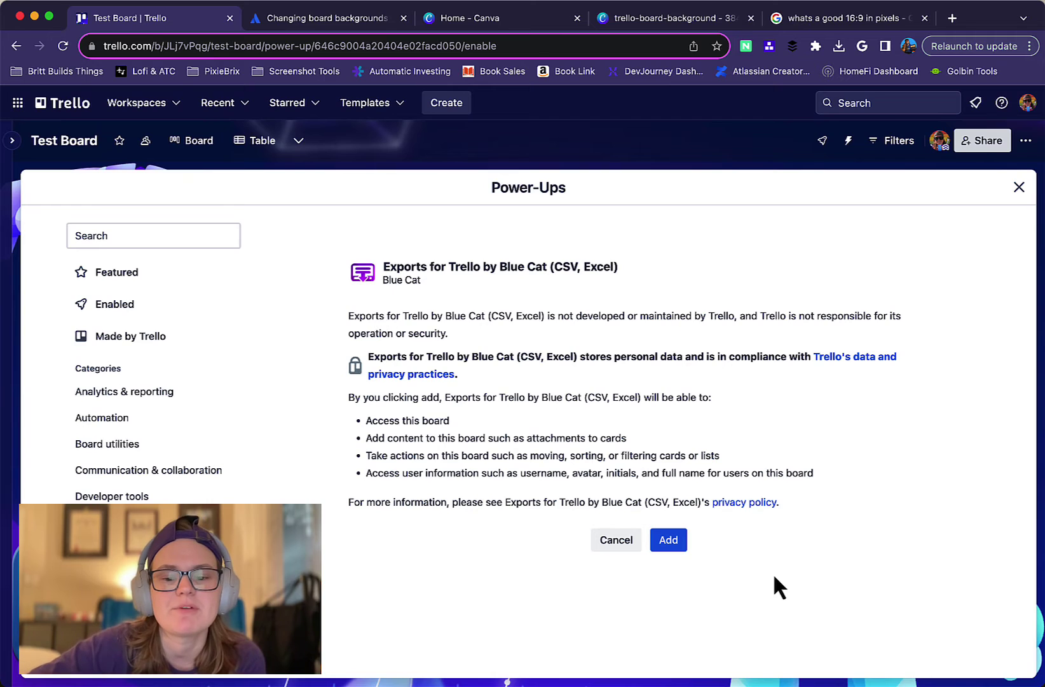
pyautogui.click(676, 546)
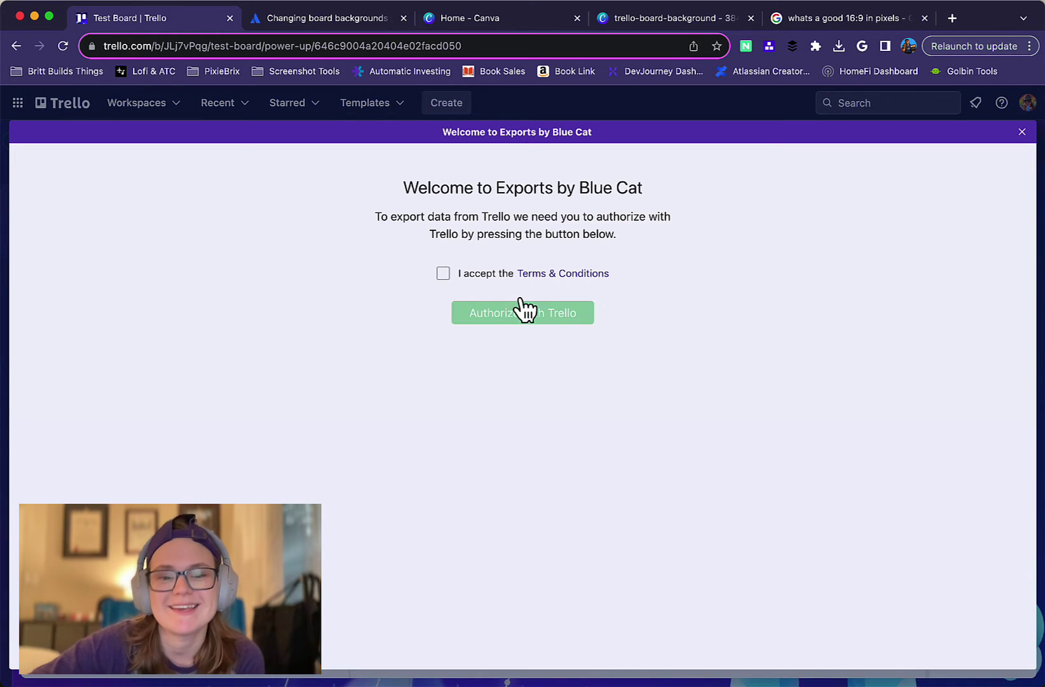
pyautogui.click(476, 274)
# Authorize the exporter with Trello and view its Monthly $19.00 and Annual $190.00 plans.
pyautogui.click(509, 312)
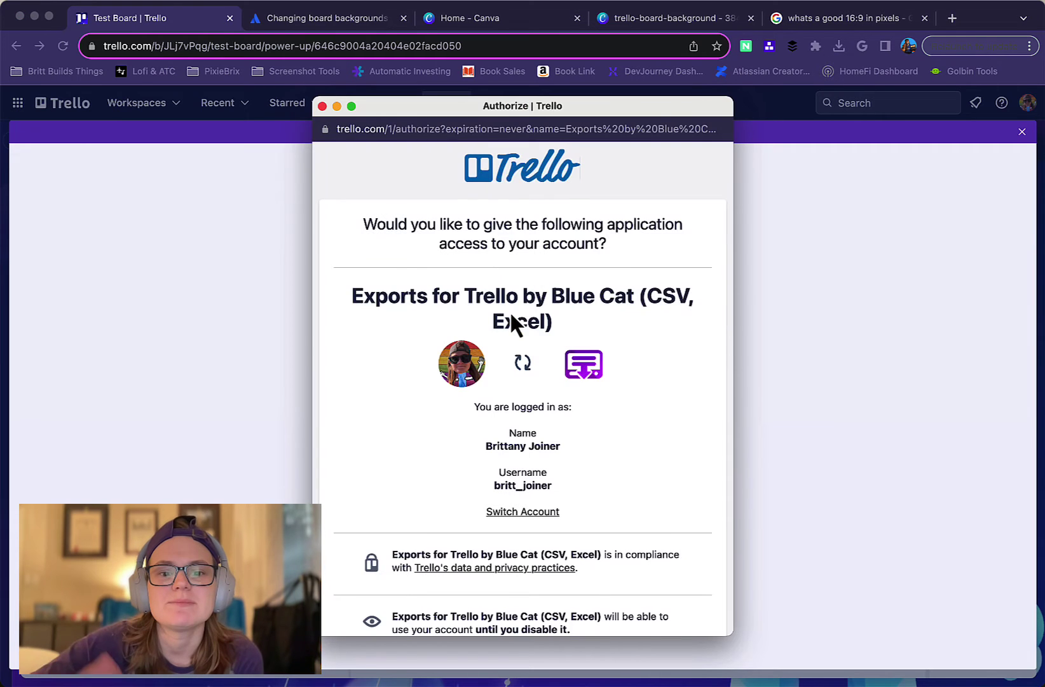
pyautogui.scroll(-10, 542, 422)
pyautogui.scroll(-8, 586, 521)
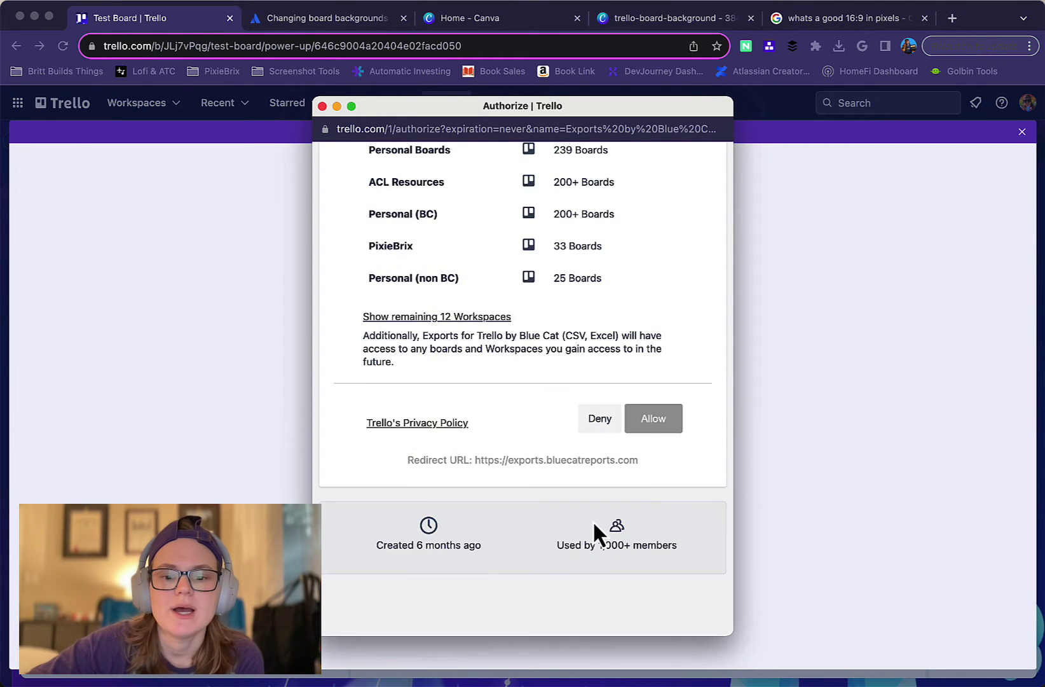
pyautogui.click(664, 451)
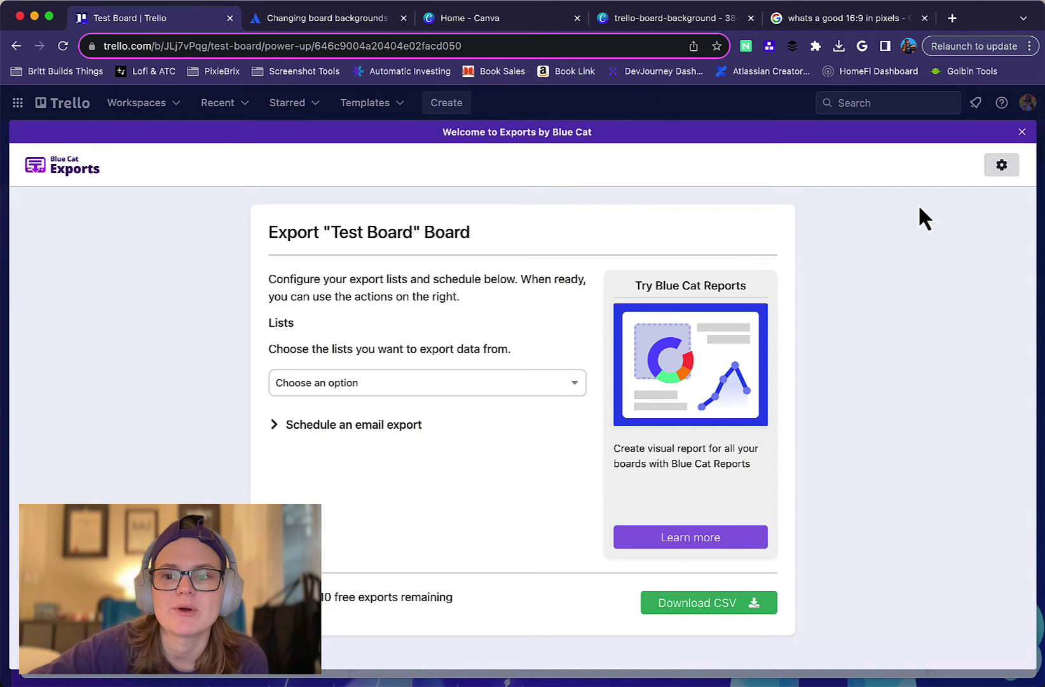
pyautogui.click(1001, 167)
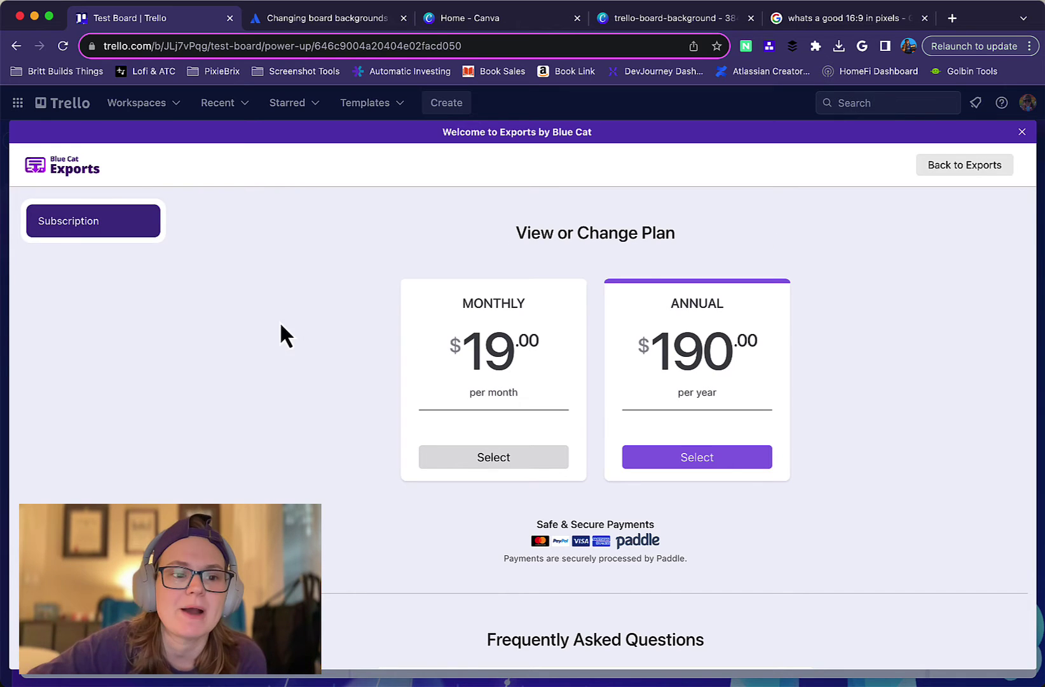
# Dismiss the Exports welcome overlay and review the Exports Power-Up's details and options without changes.
pyautogui.click(1022, 132)
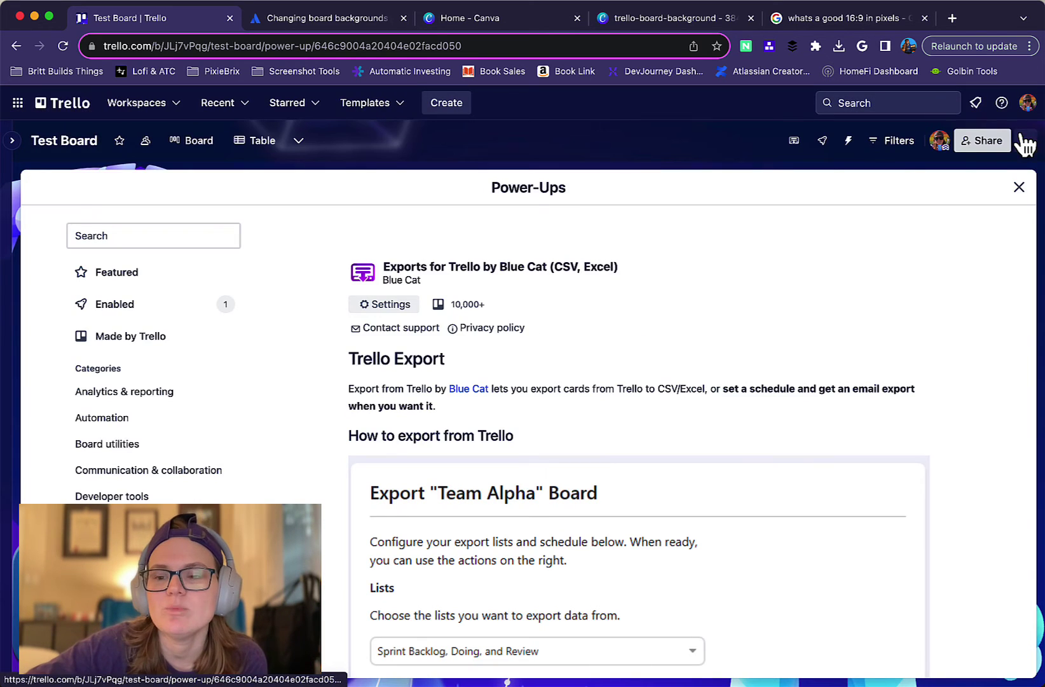
pyautogui.click(1021, 188)
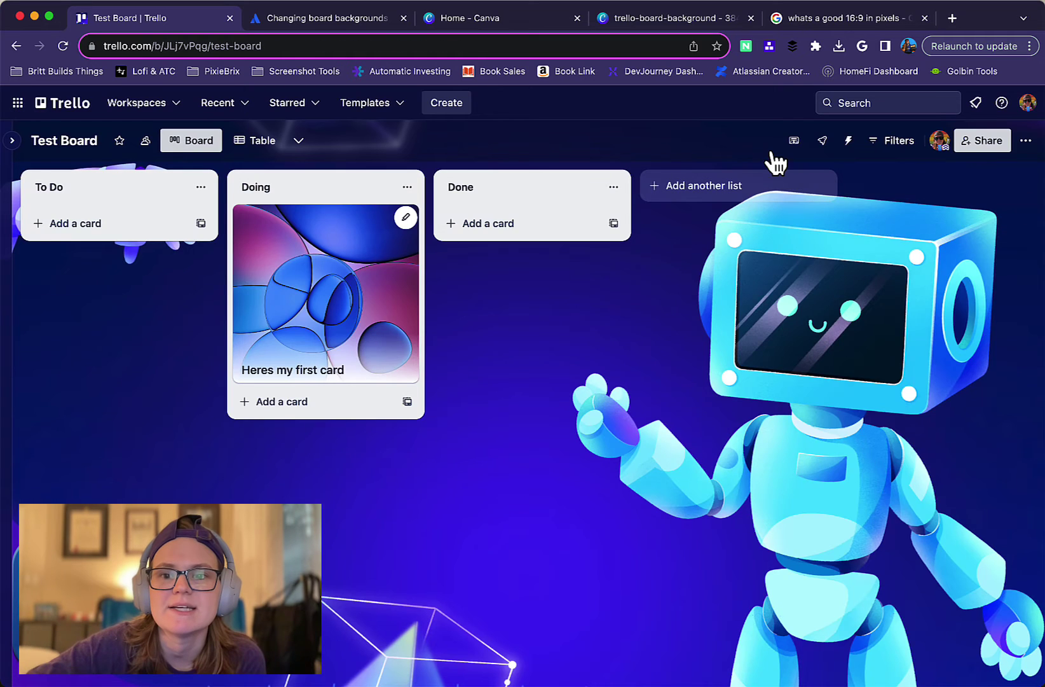
pyautogui.click(823, 141)
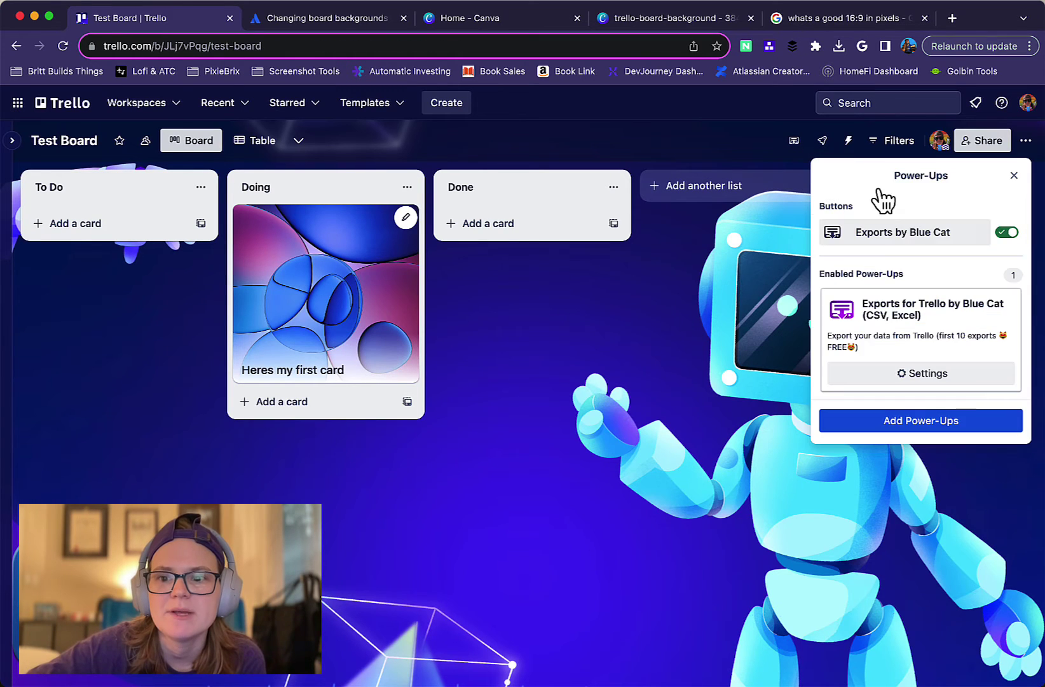
pyautogui.click(913, 373)
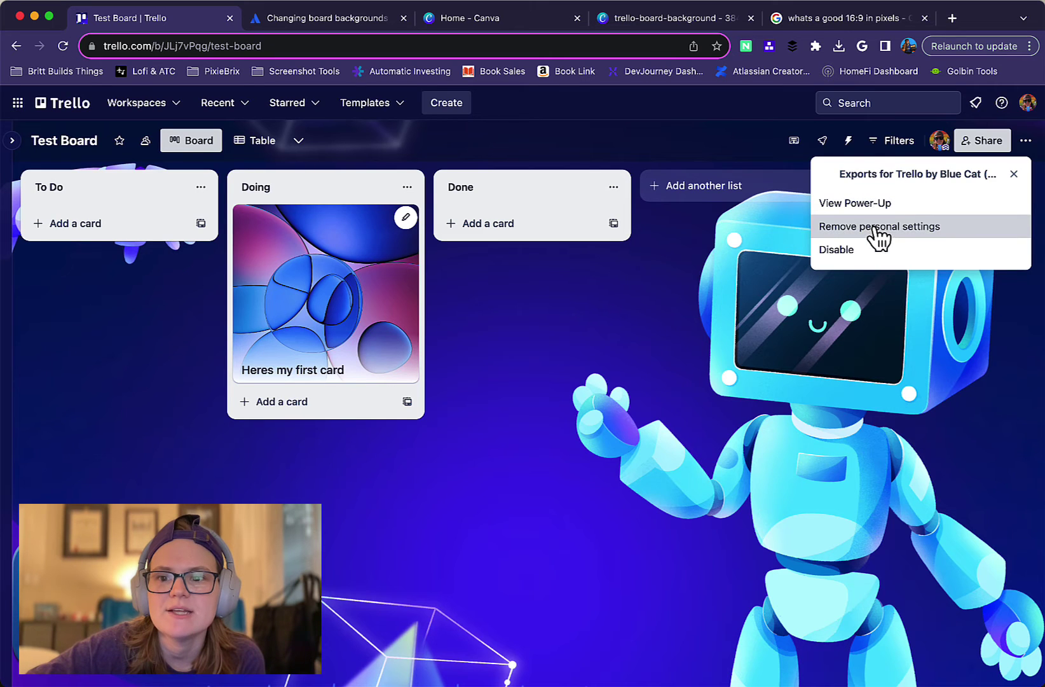
pyautogui.click(866, 211)
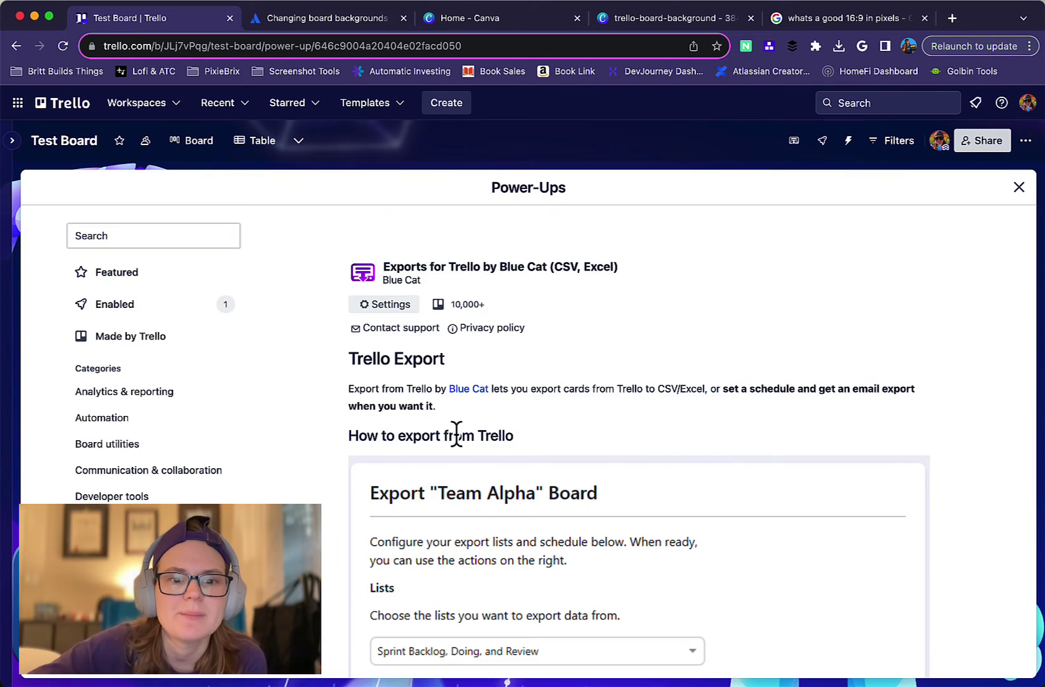
pyautogui.click(389, 305)
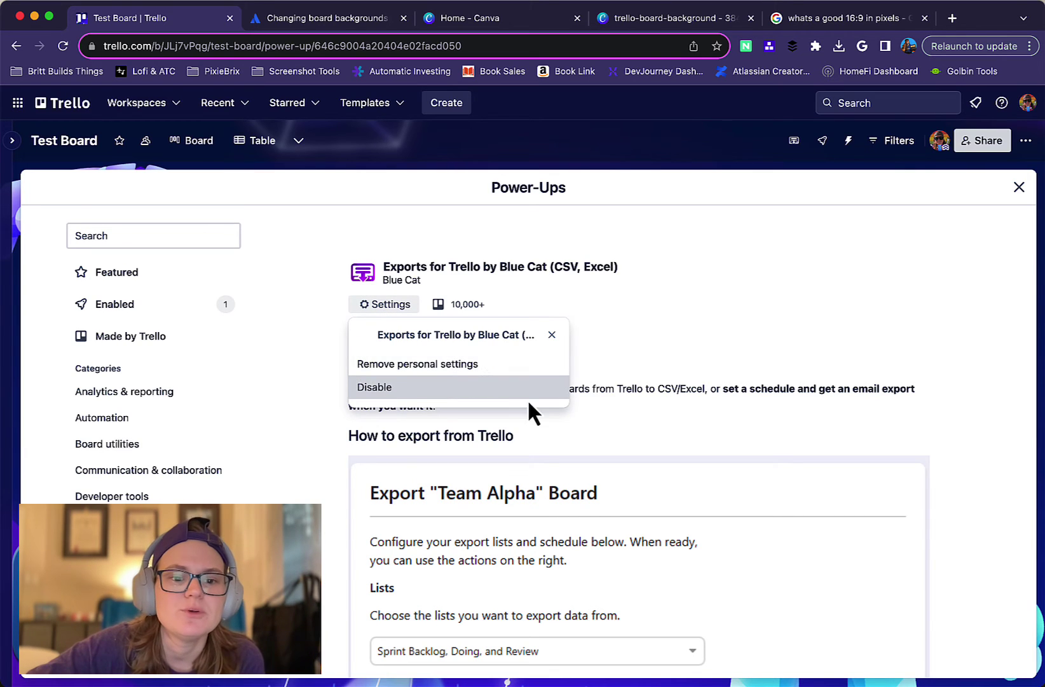
pyautogui.click(551, 335)
pyautogui.click(1019, 187)
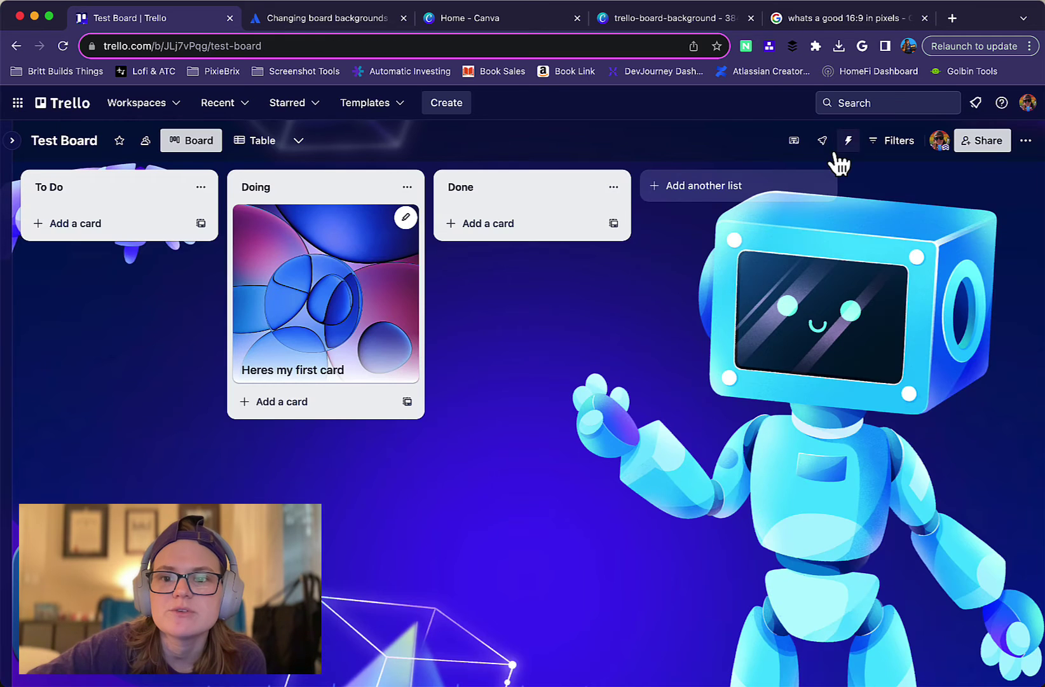
# Disable Exports by Blue Cat on Test Board, also deleting its Power-Up data.
pyautogui.click(822, 141)
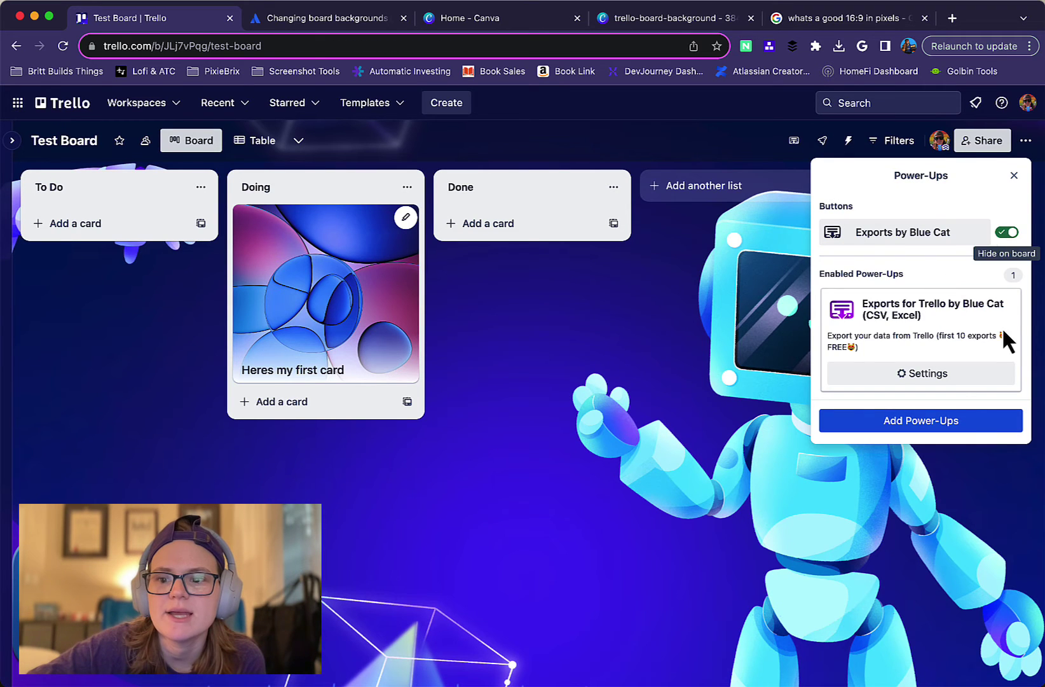
pyautogui.click(937, 380)
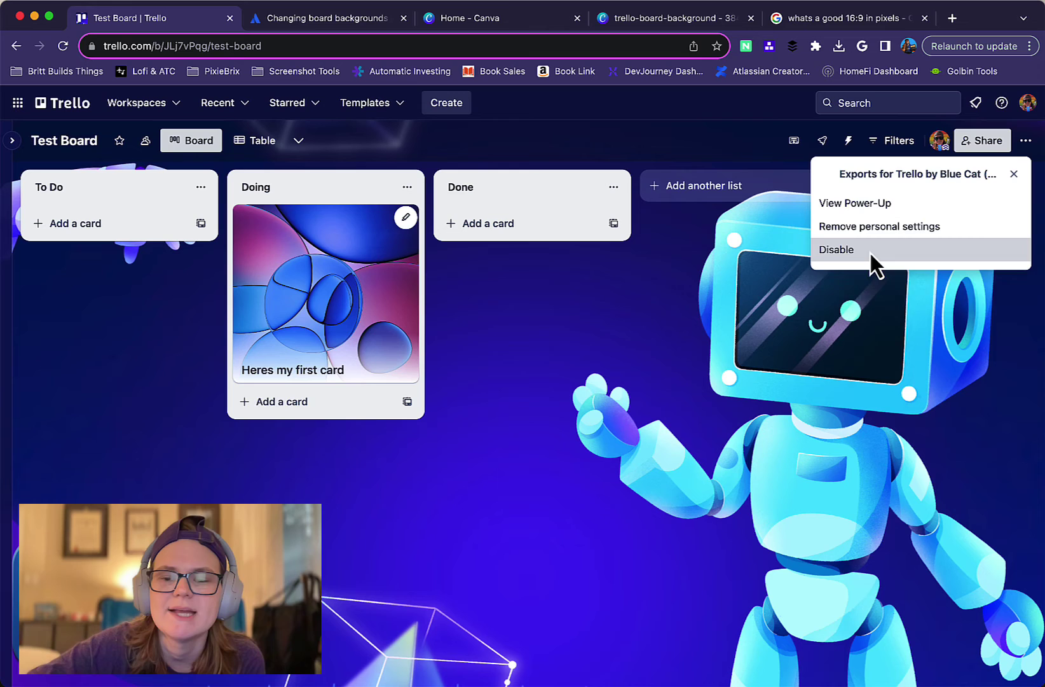
pyautogui.click(871, 253)
pyautogui.click(886, 261)
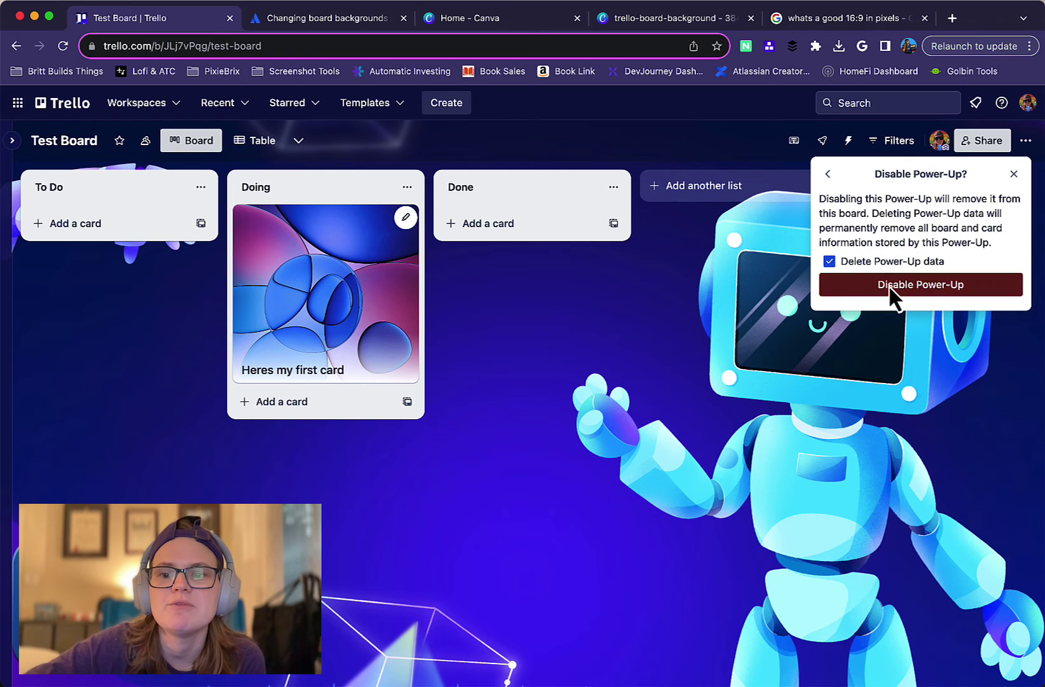
pyautogui.click(892, 286)
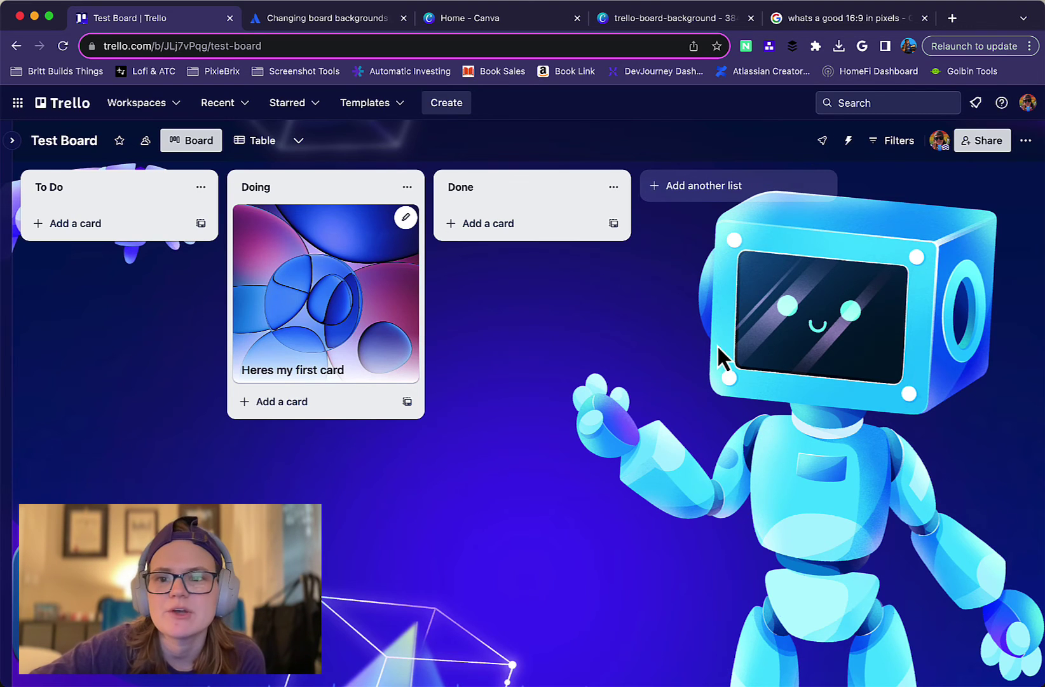
# Add Card Dependencies by Screenful to Test Board and grant its permission.
pyautogui.click(824, 140)
pyautogui.click(885, 395)
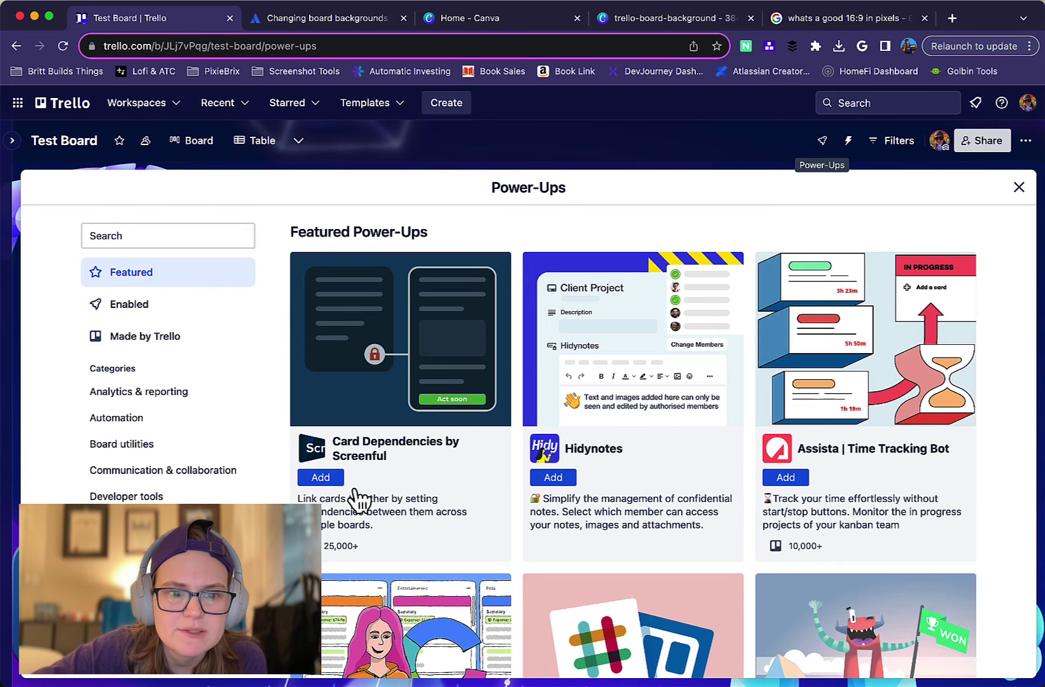
pyautogui.click(333, 487)
pyautogui.scroll(-1, 565, 436)
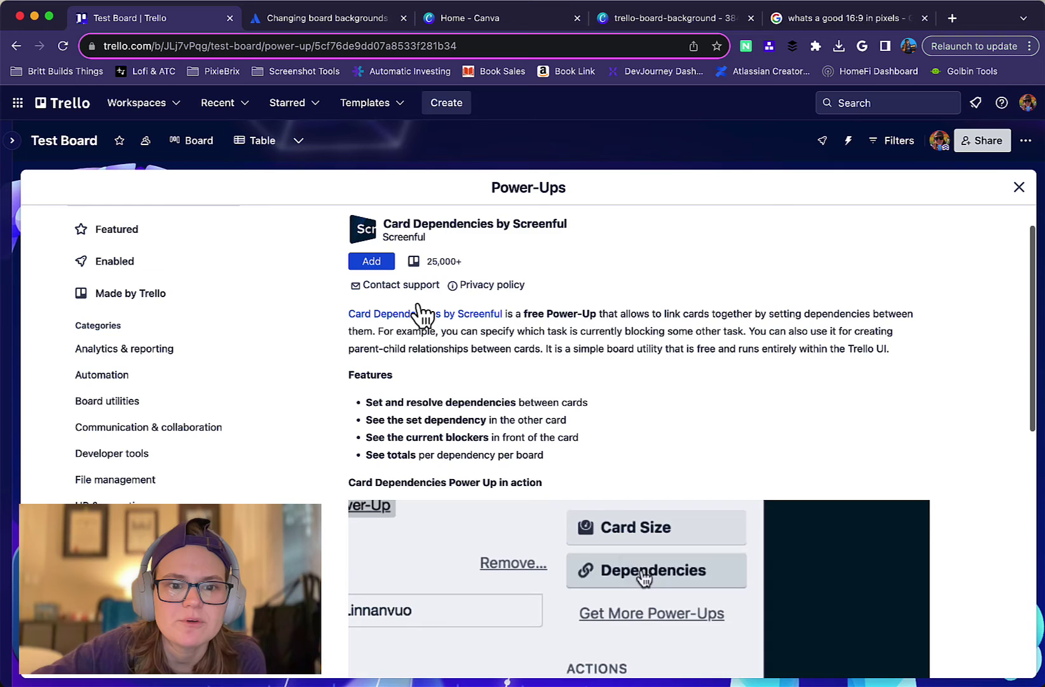
pyautogui.click(363, 262)
pyautogui.click(665, 524)
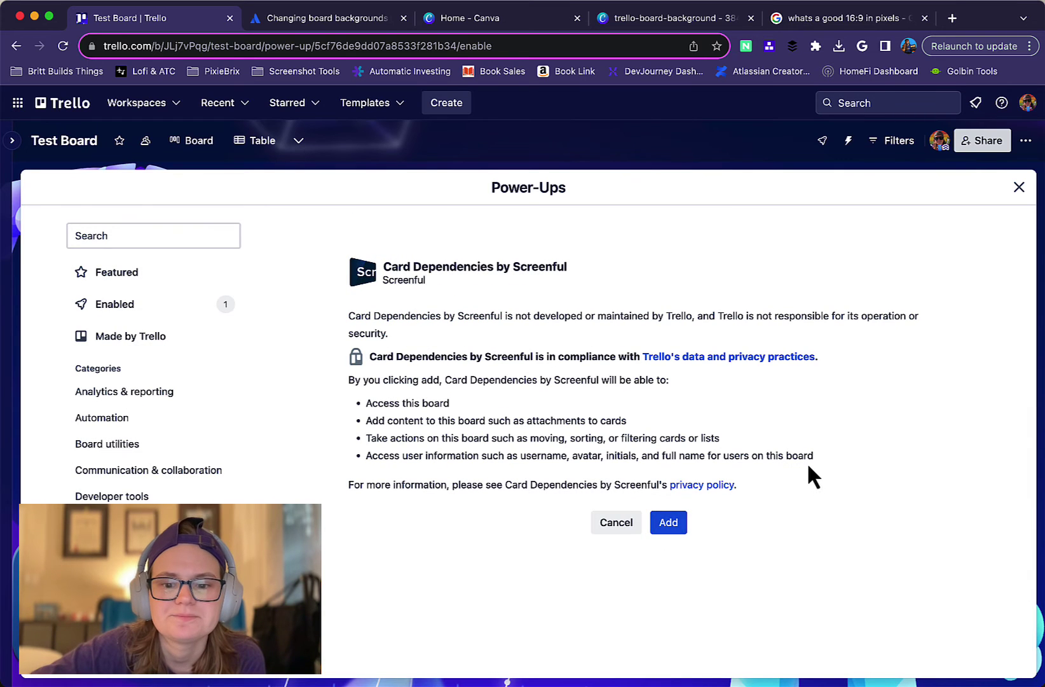
pyautogui.click(1019, 187)
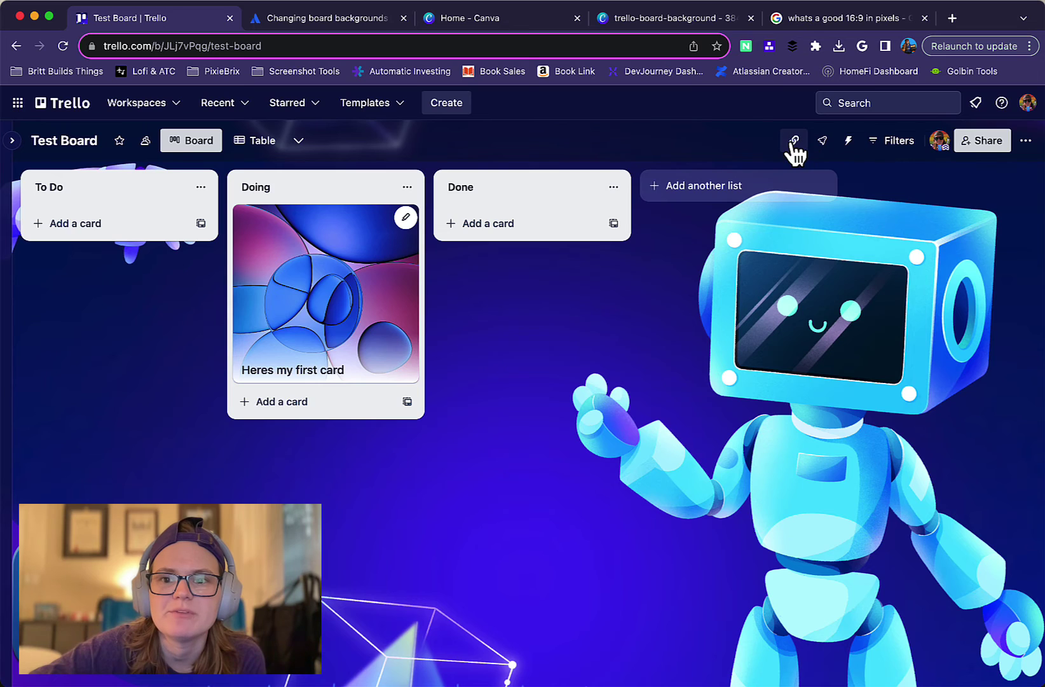
# Check the board's zero dependency totals and open Dependencies on 'Heres my first card'.
pyautogui.click(794, 141)
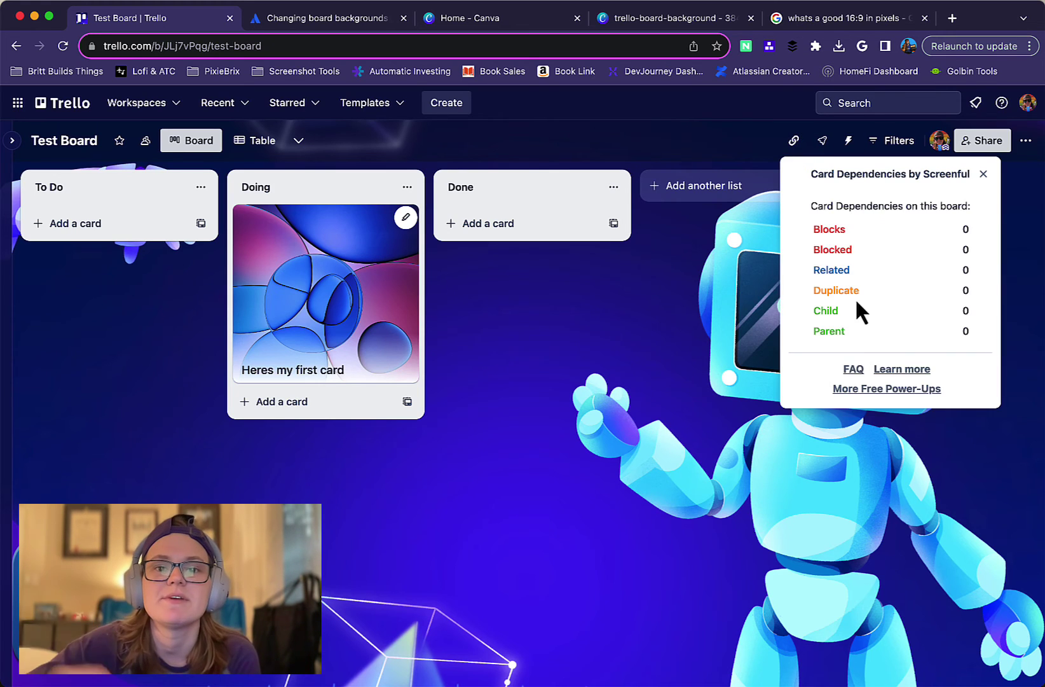
pyautogui.click(706, 355)
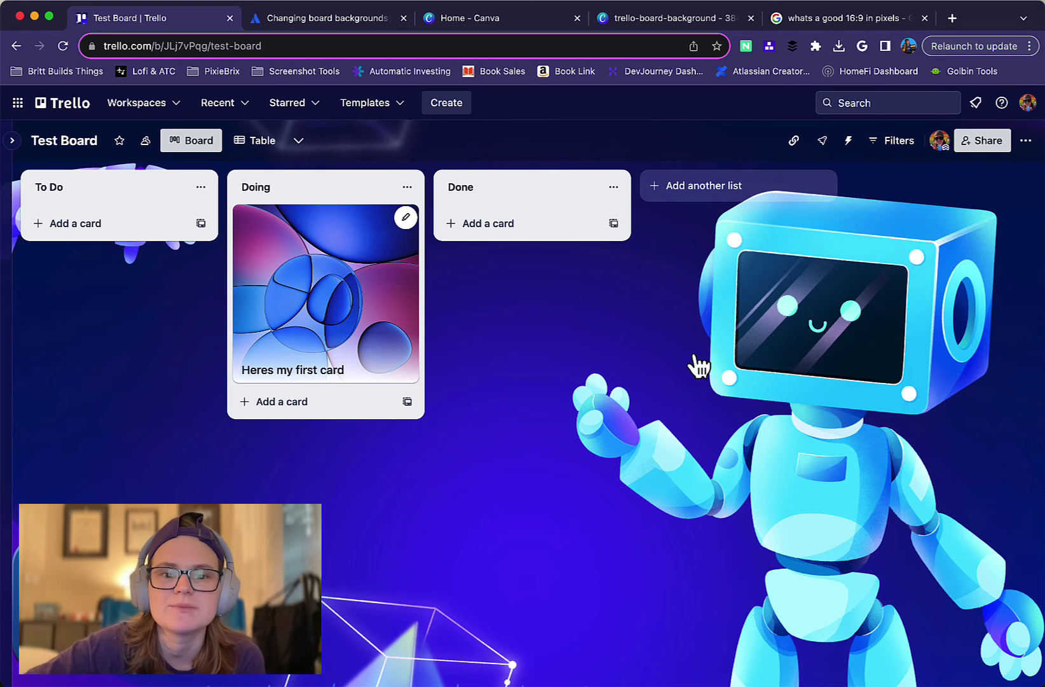
pyautogui.click(324, 385)
pyautogui.scroll(-3, 765, 431)
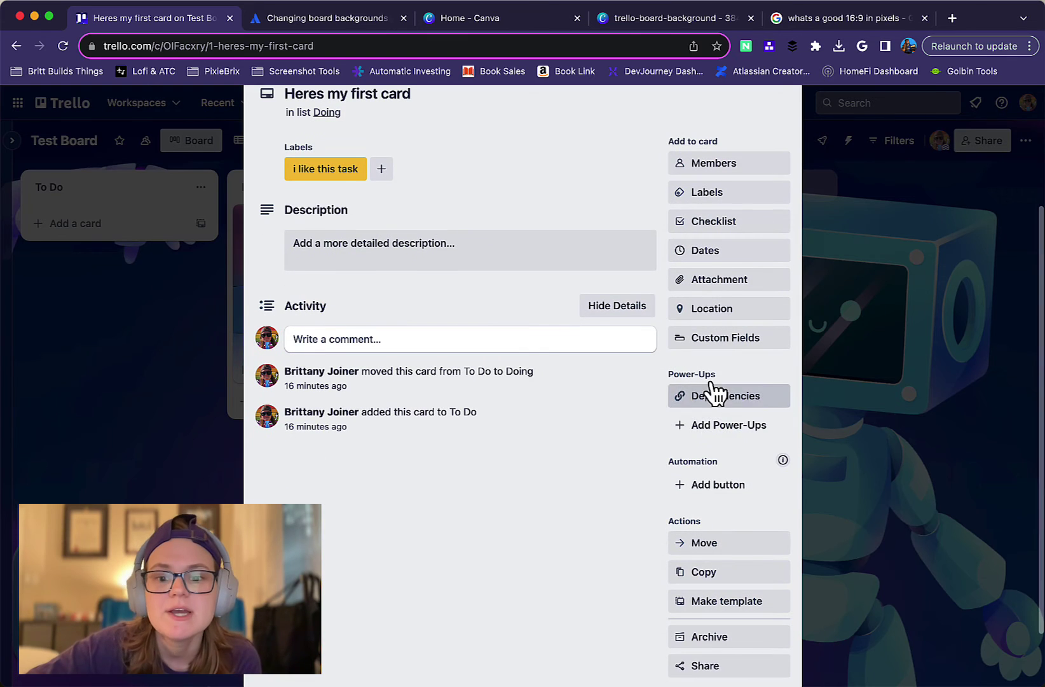
pyautogui.click(713, 400)
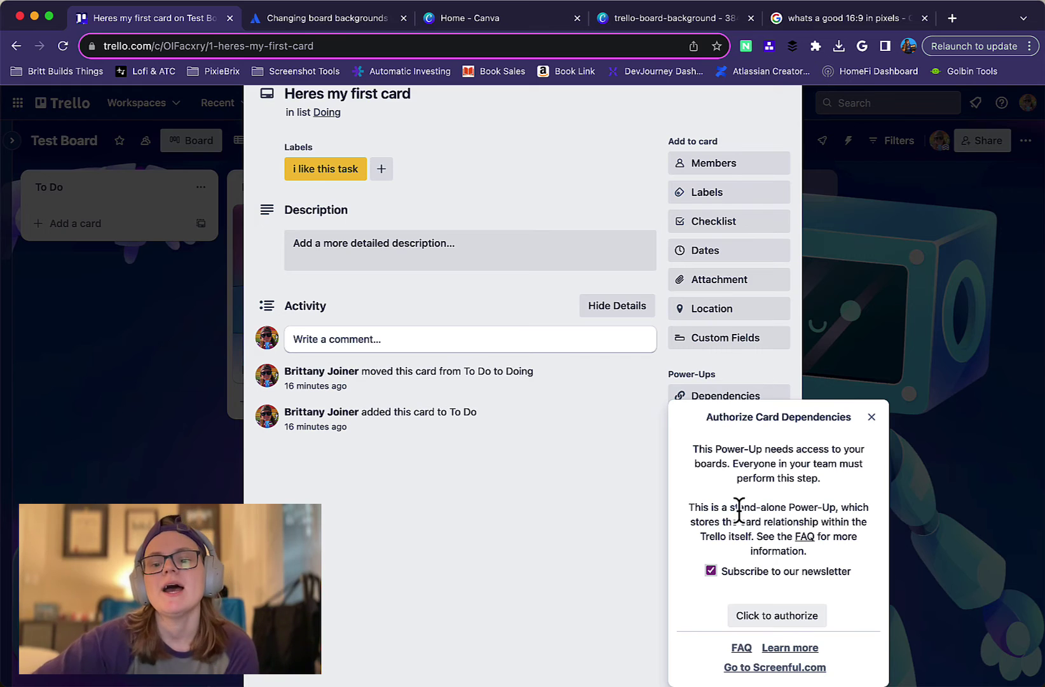
pyautogui.click(666, 453)
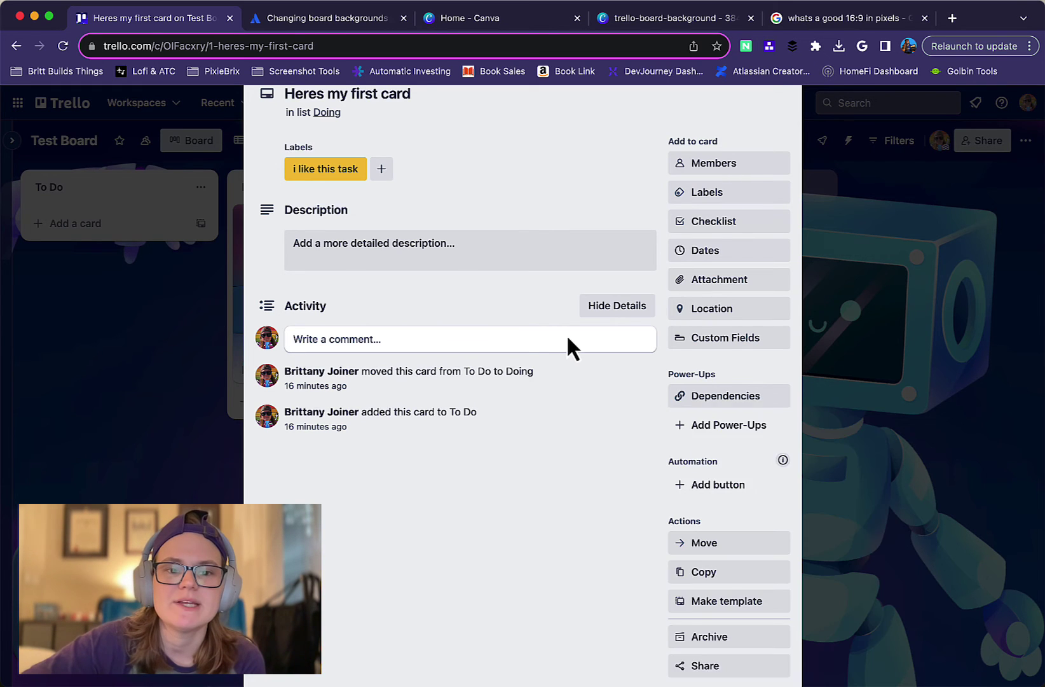
pyautogui.scroll(3, 567, 334)
pyautogui.click(778, 143)
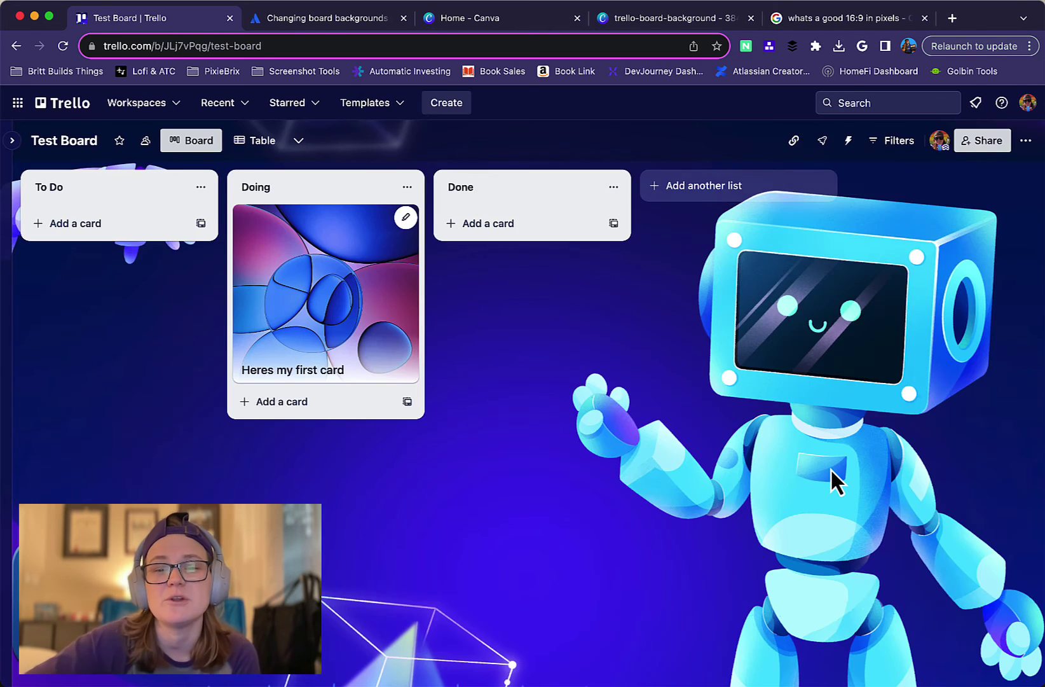